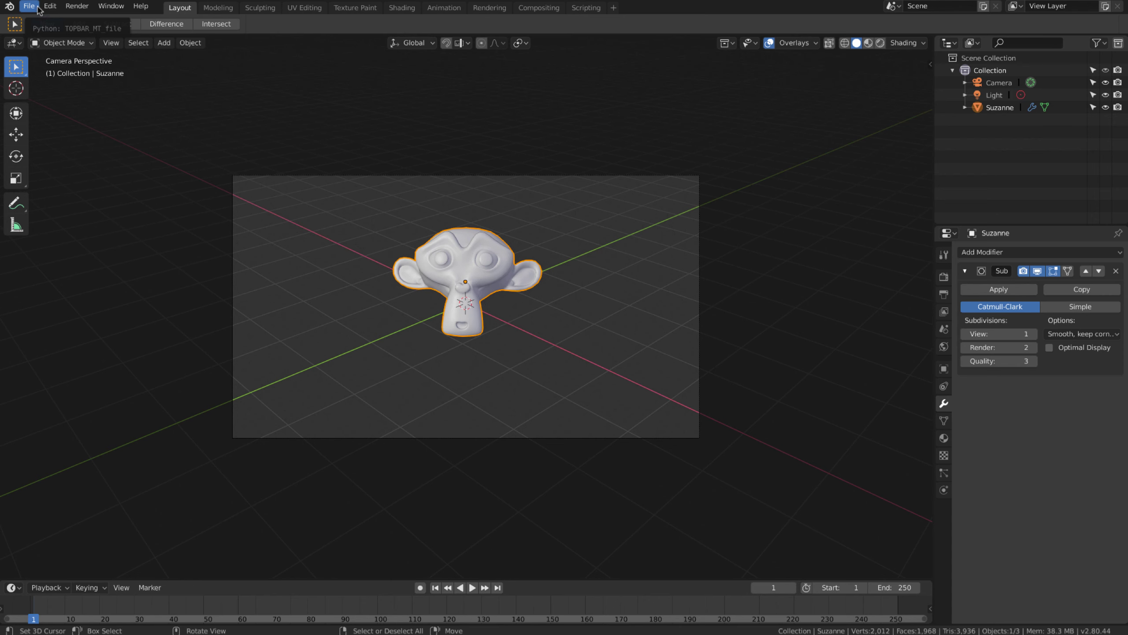
# Load Blender's factory settings so the default cube replaces the Suzanne scene
pyautogui.click(38, 10)
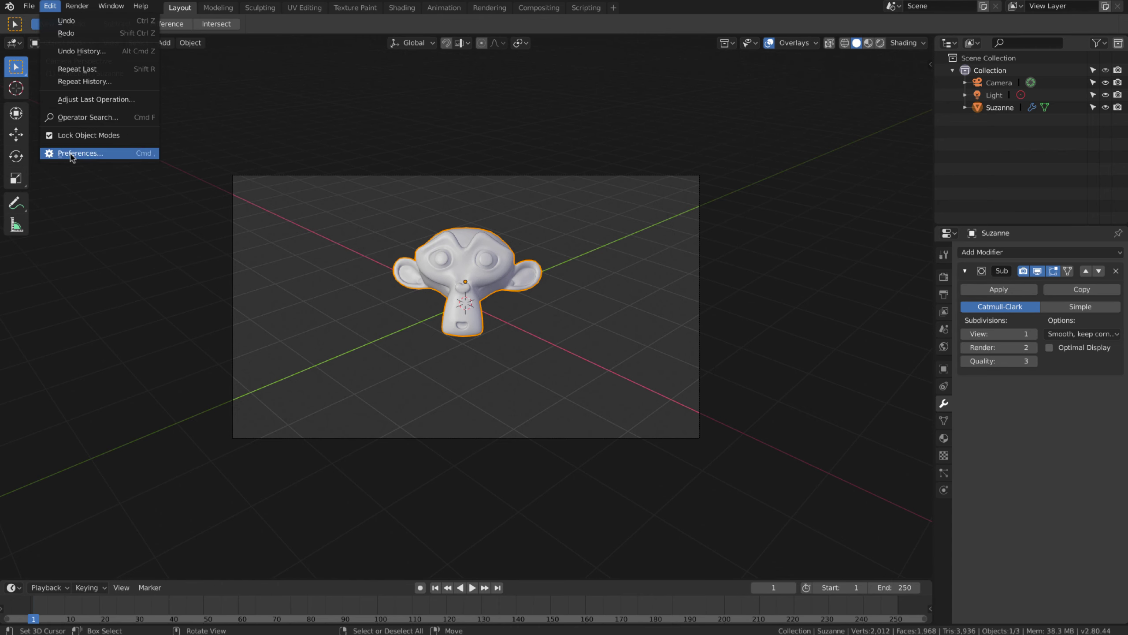
pyautogui.click(75, 157)
pyautogui.click(27, 8)
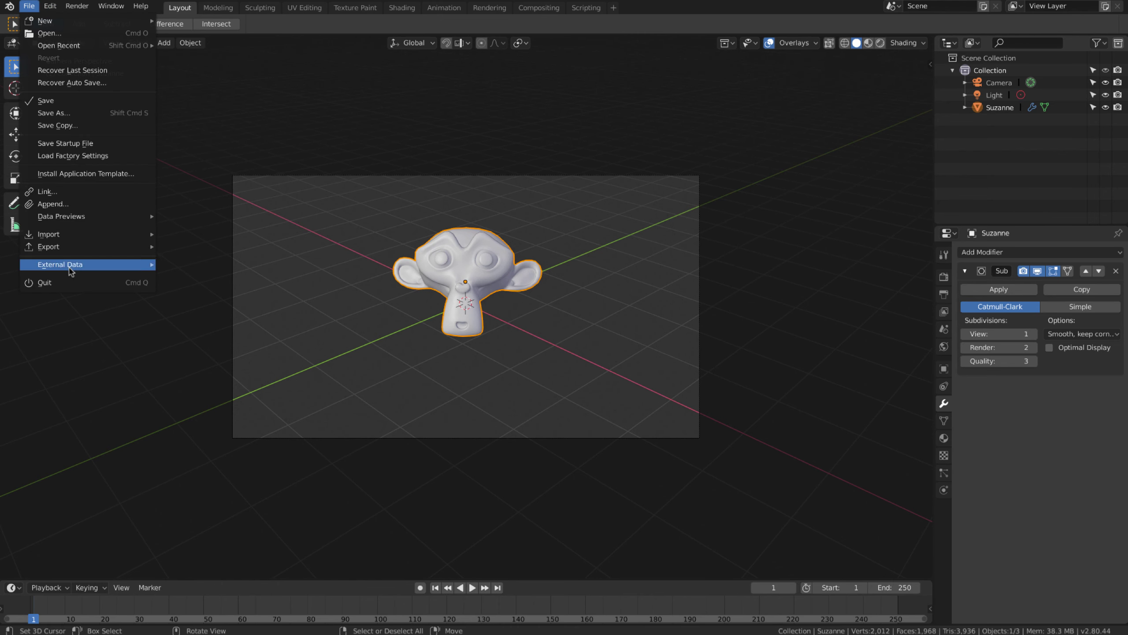
pyautogui.click(77, 156)
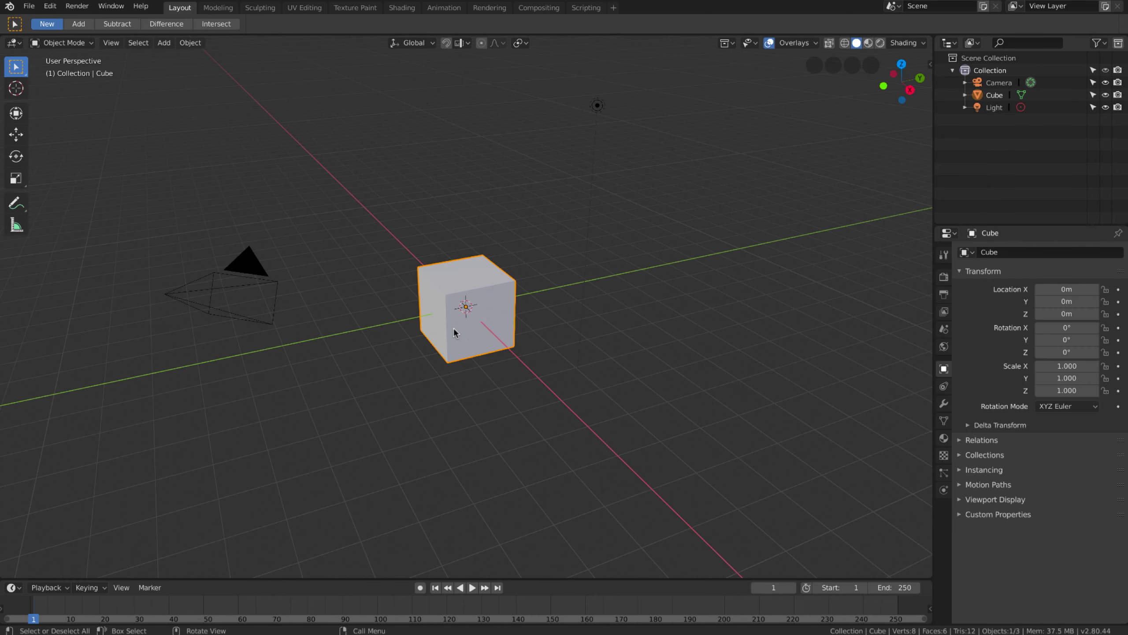
# Toggle the cube's Edit Mode with Tab and preview the Z shading pie
pyautogui.press('Tab')
pyautogui.press('Tab')
pyautogui.press('z')
pyautogui.press('Escape')
# Open Preferences from the Edit menu and enlarge its window
pyautogui.click(50, 7)
pyautogui.click(78, 154)
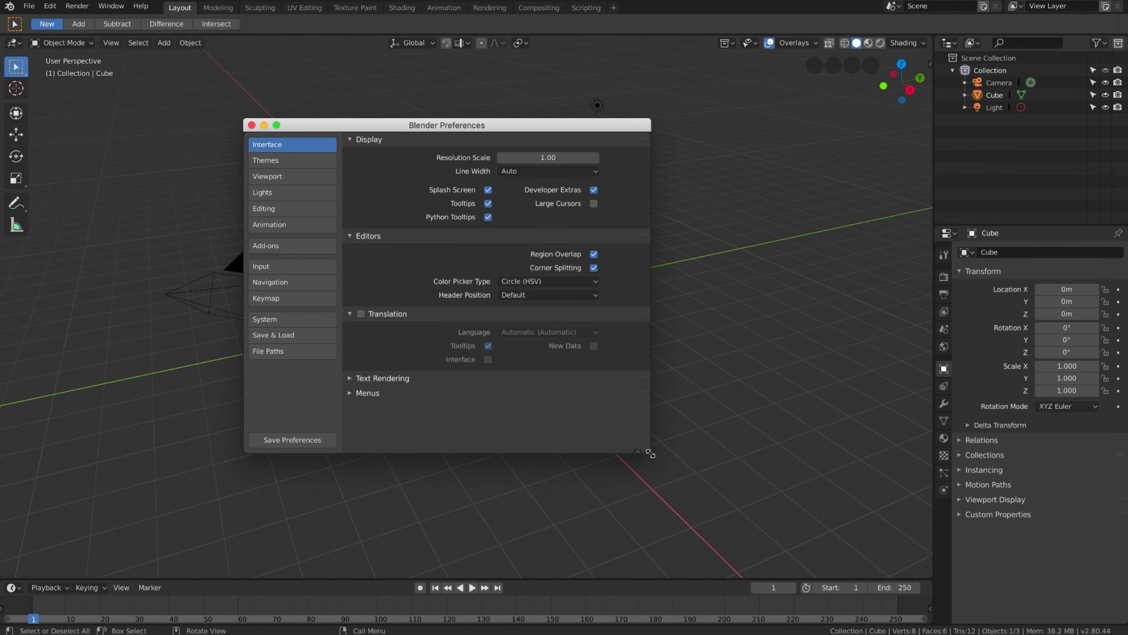
pyautogui.moveTo(650, 454); pyautogui.dragTo(768, 489)
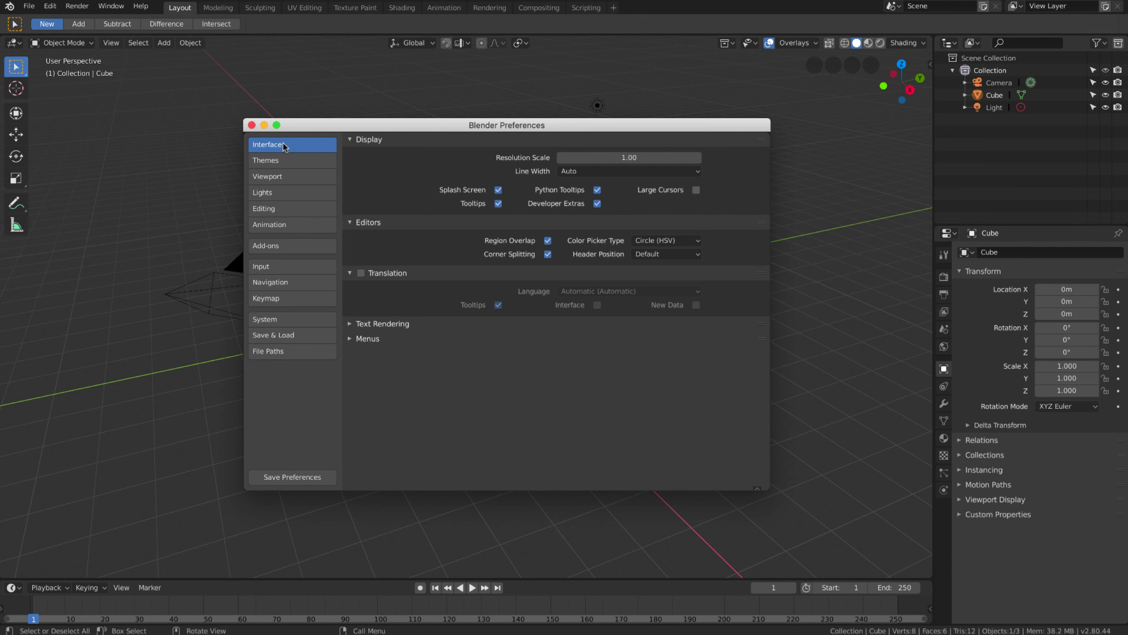
# Set Keymap to Right select and Search spacebar action, enabling Select All Toggles and Extra Shading Pie items
pyautogui.click(289, 301)
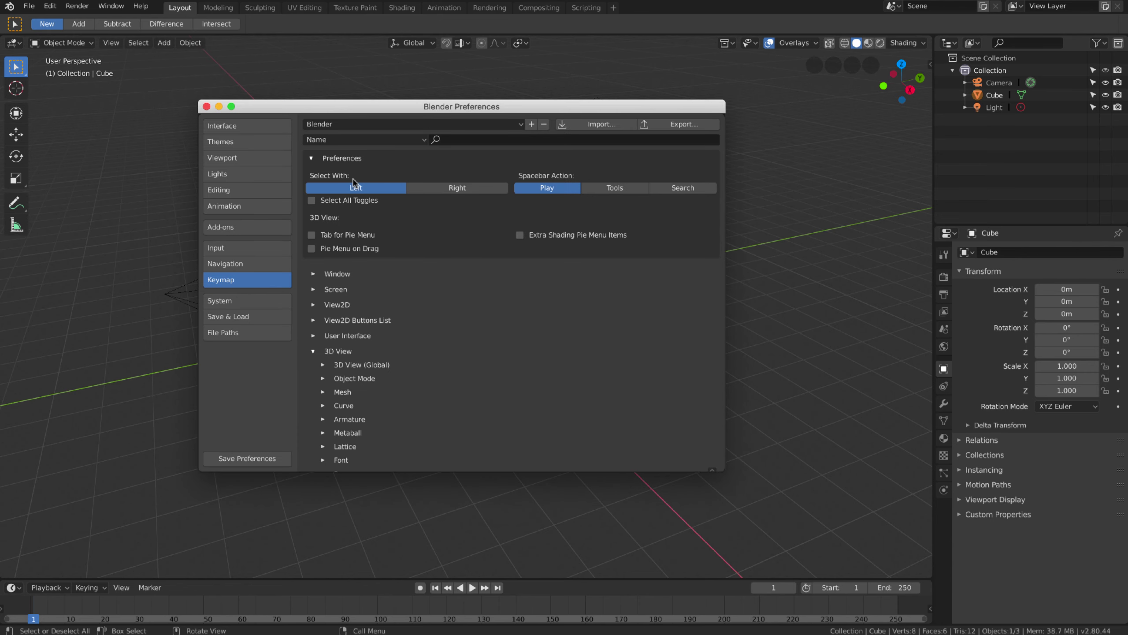
pyautogui.click(438, 189)
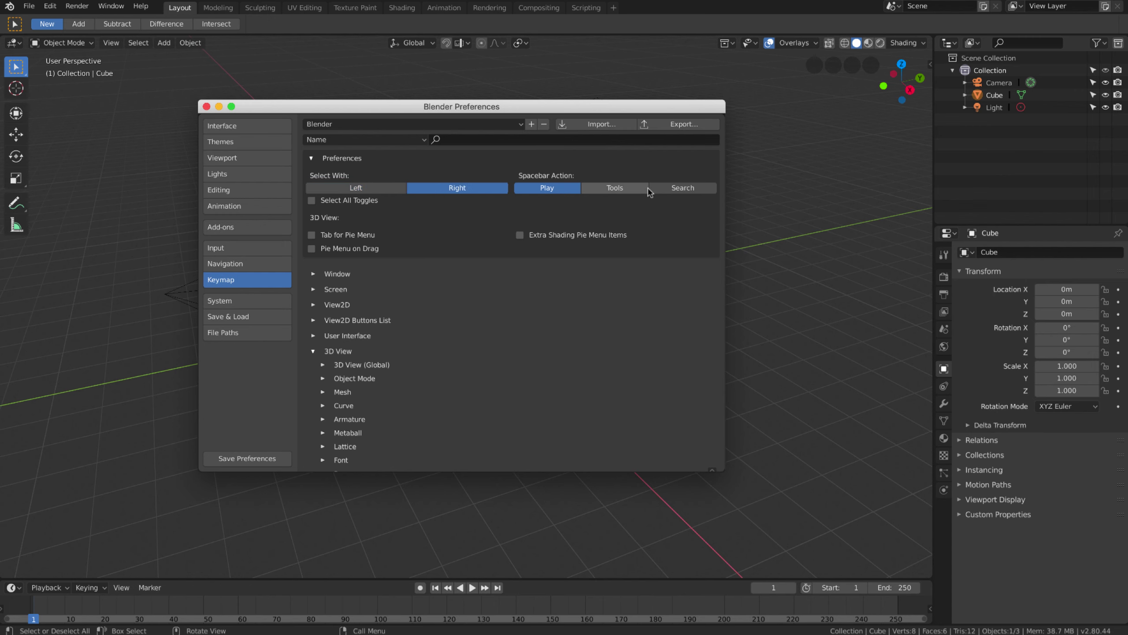
pyautogui.click(680, 188)
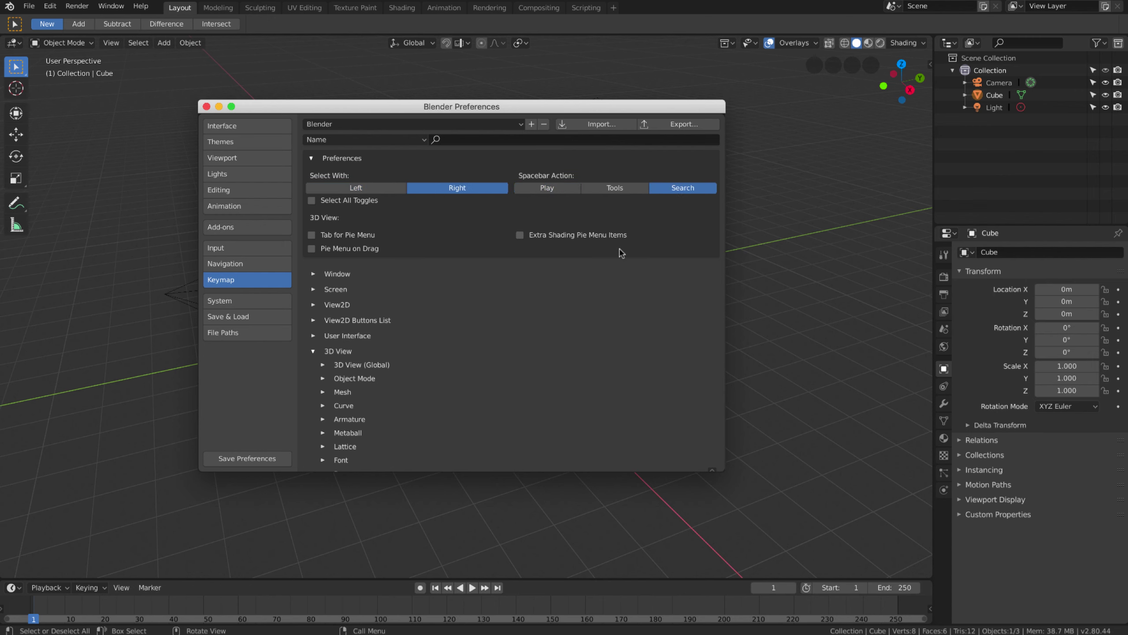
pyautogui.click(328, 206)
pyautogui.click(521, 235)
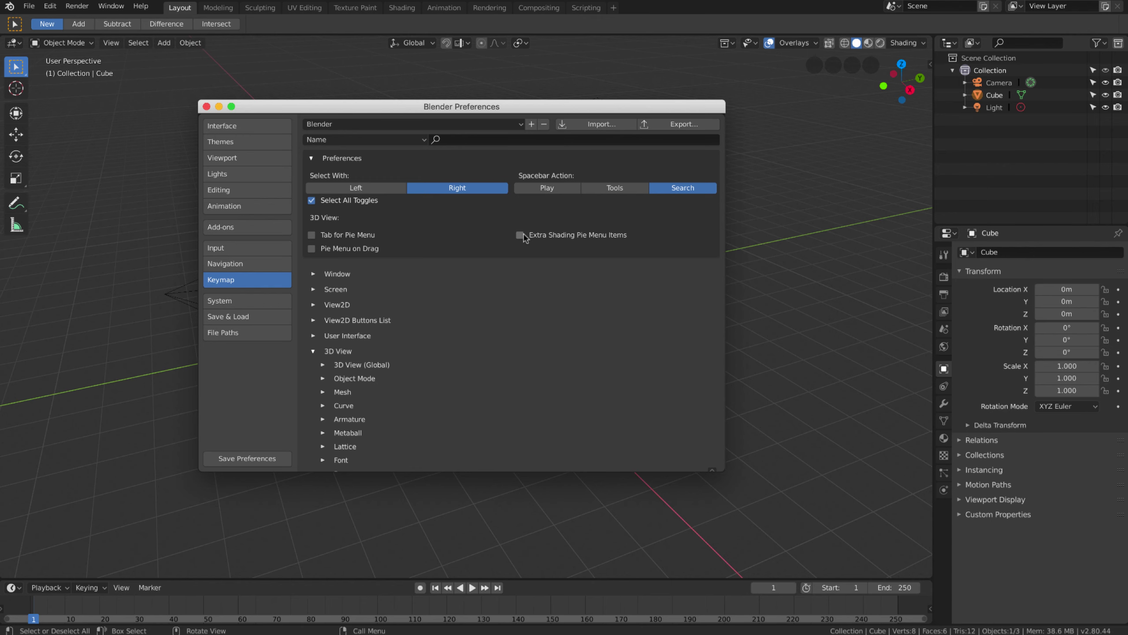
pyautogui.click(207, 107)
pyautogui.press('z')
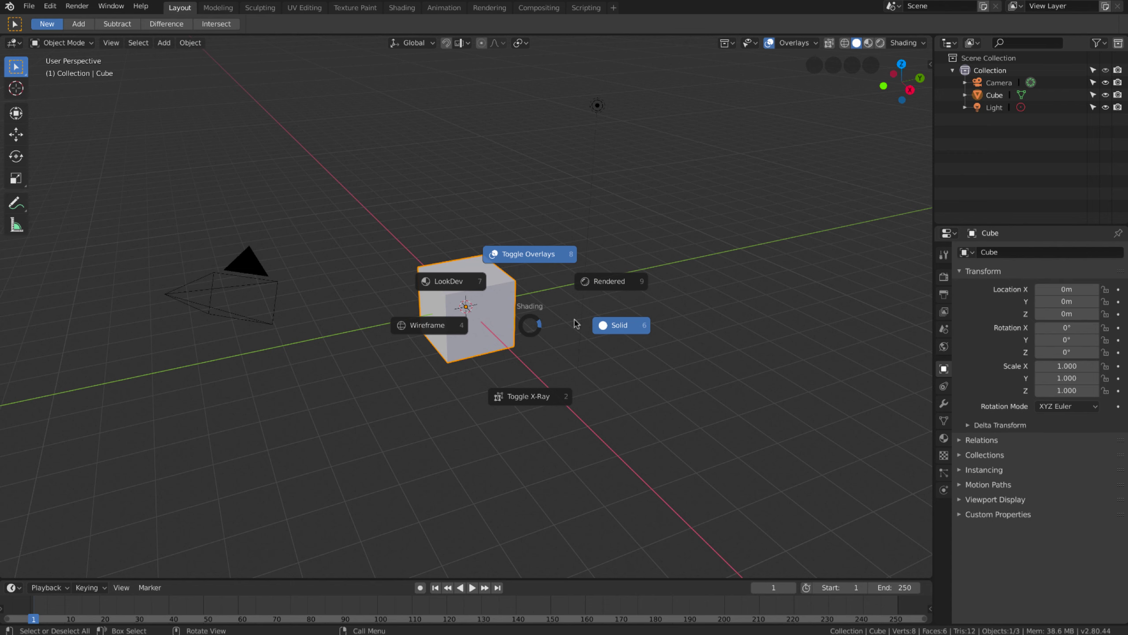
pyautogui.click(528, 327)
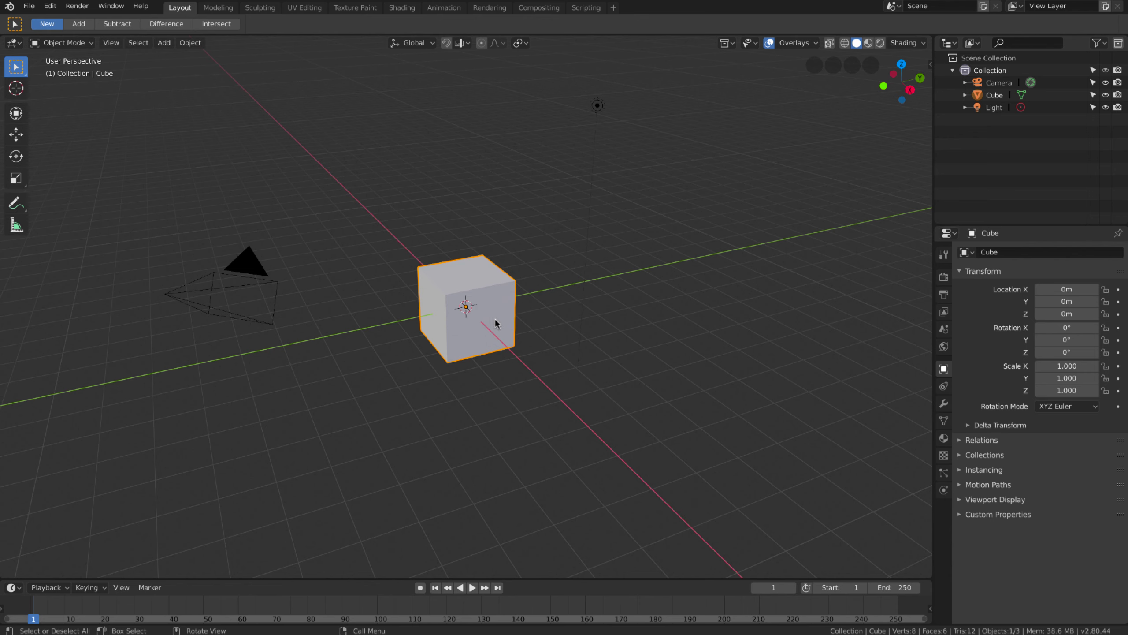
pyautogui.click(29, 7)
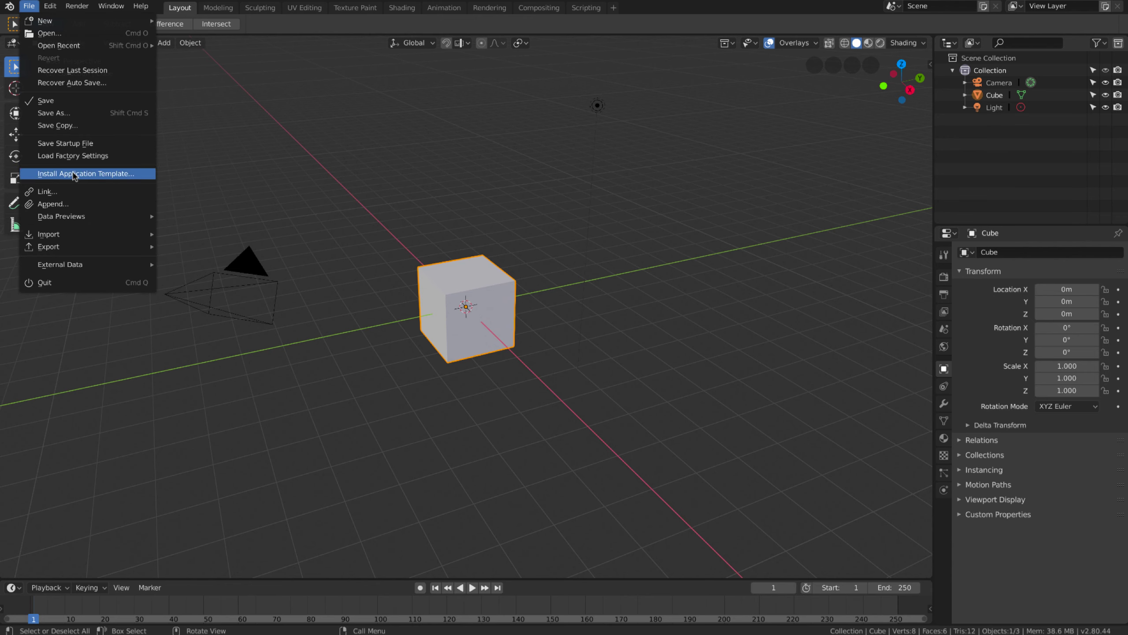
pyautogui.click(84, 162)
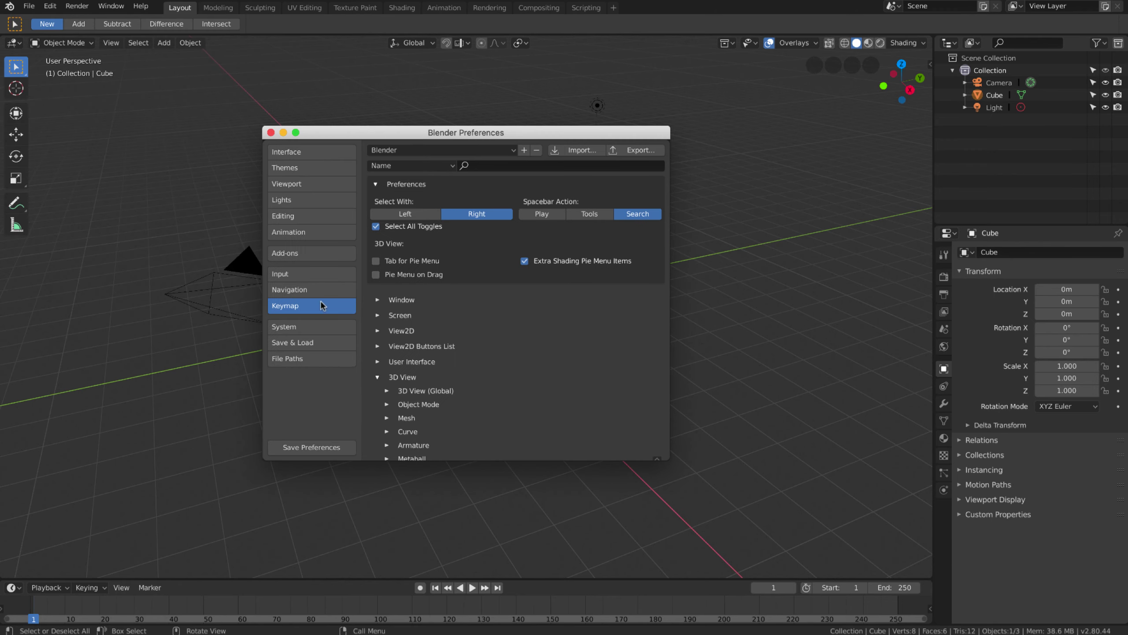
pyautogui.moveTo(670, 457); pyautogui.dragTo(812, 492)
pyautogui.moveTo(609, 133); pyautogui.dragTo(539, 80)
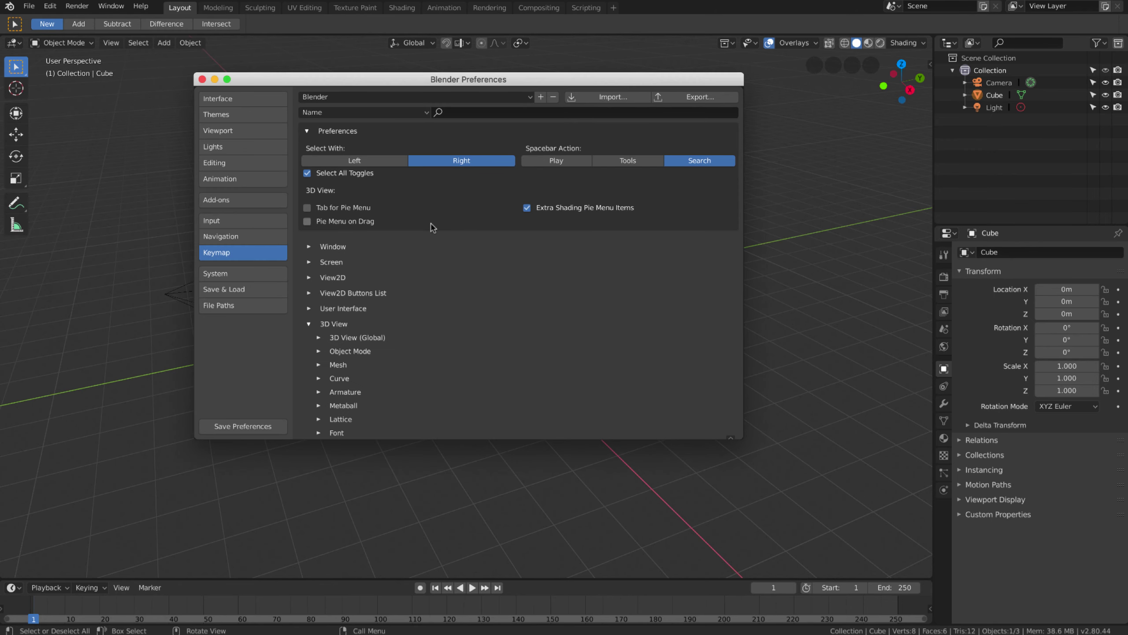
pyautogui.scroll(-2, 494, 239)
pyautogui.scroll(-2, 441, 274)
pyautogui.scroll(-1, 380, 312)
# Filter the keymap by key-binding to list the 'z' shortcuts
pyautogui.click(326, 215)
pyautogui.scroll(3, 449, 137)
pyautogui.scroll(2, 446, 141)
pyautogui.scroll(1, 446, 141)
pyautogui.click(366, 112)
pyautogui.click(353, 145)
pyautogui.click(480, 112)
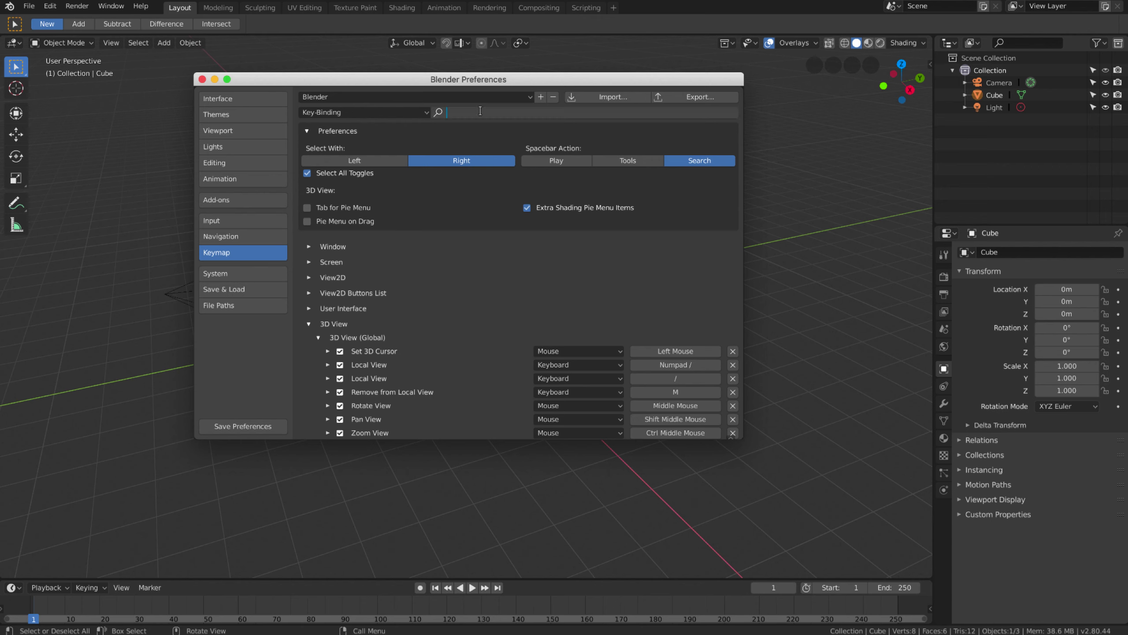
pyautogui.write('z')
pyautogui.press('Return')
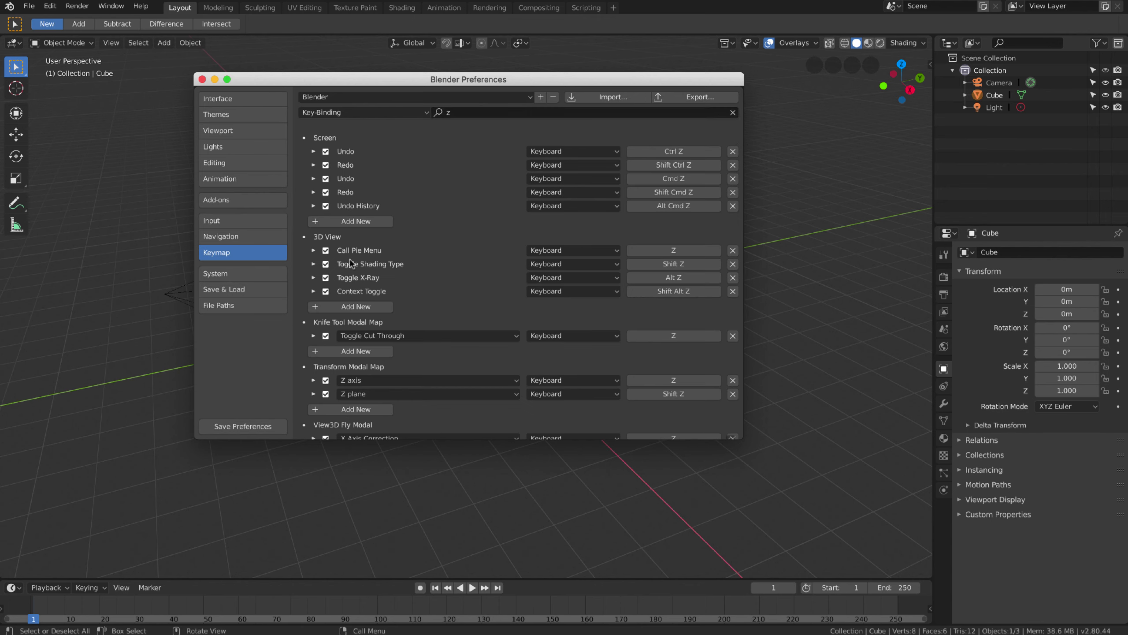
# Rebind Call Pie Menu to Shift+Z and inspect the Toggle Shading Type entry
pyautogui.click(670, 252)
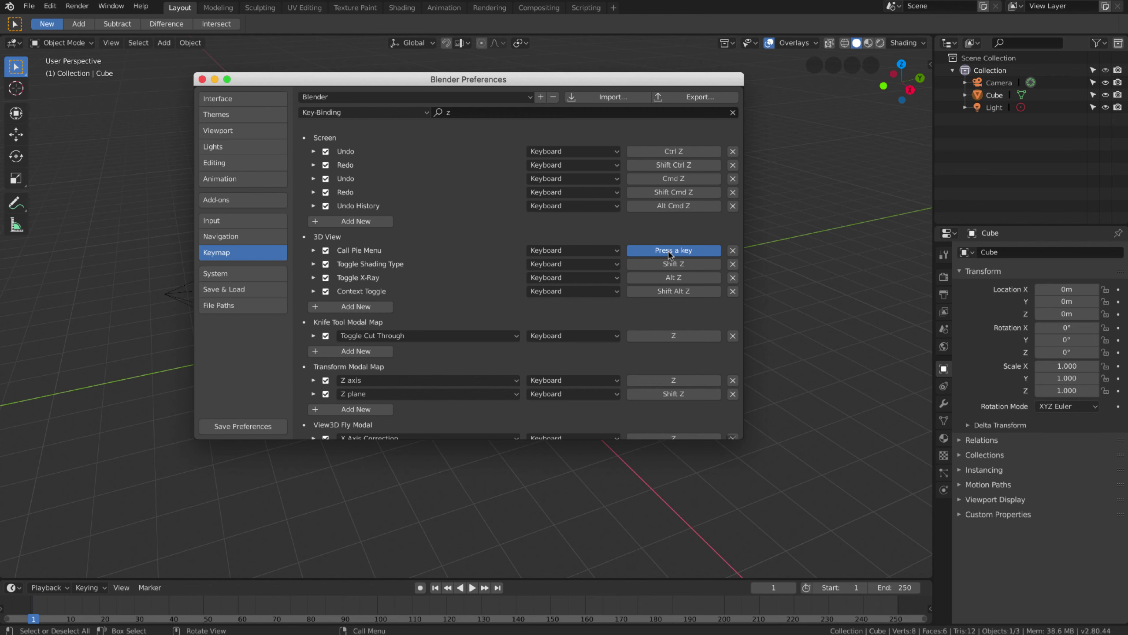
pyautogui.press('z')
pyautogui.click(313, 250)
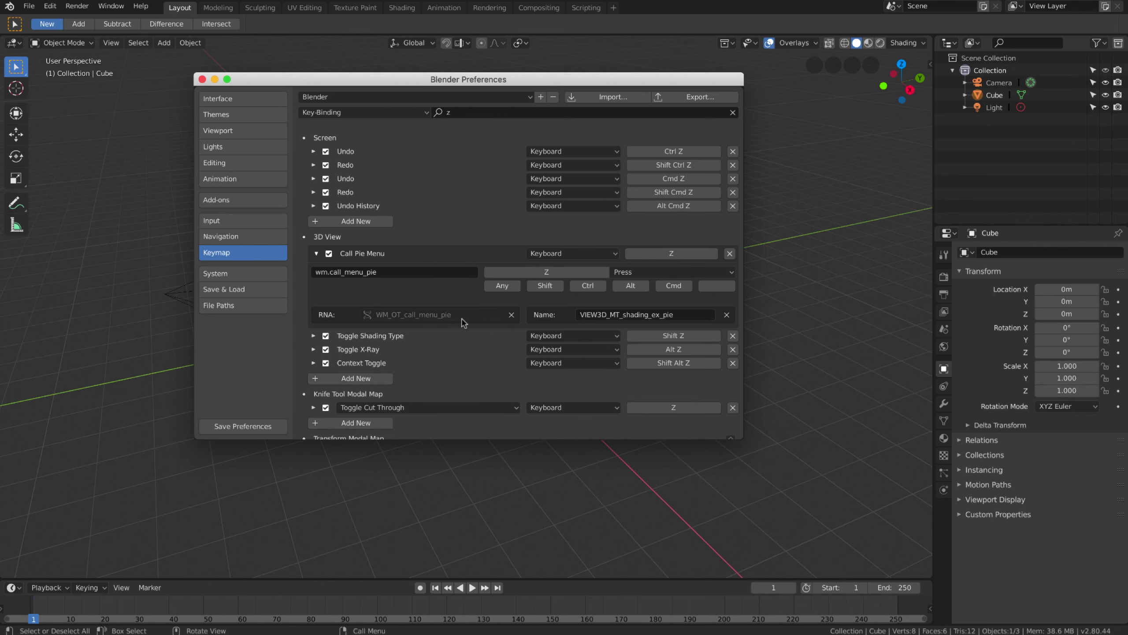
pyautogui.click(544, 286)
pyautogui.click(313, 336)
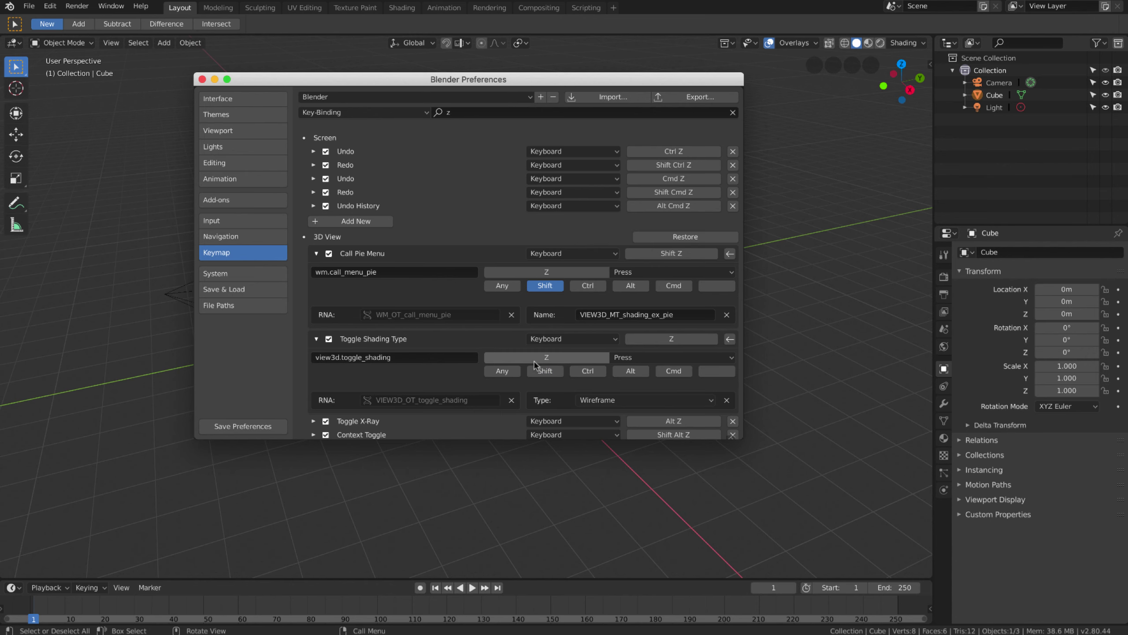
pyautogui.click(202, 79)
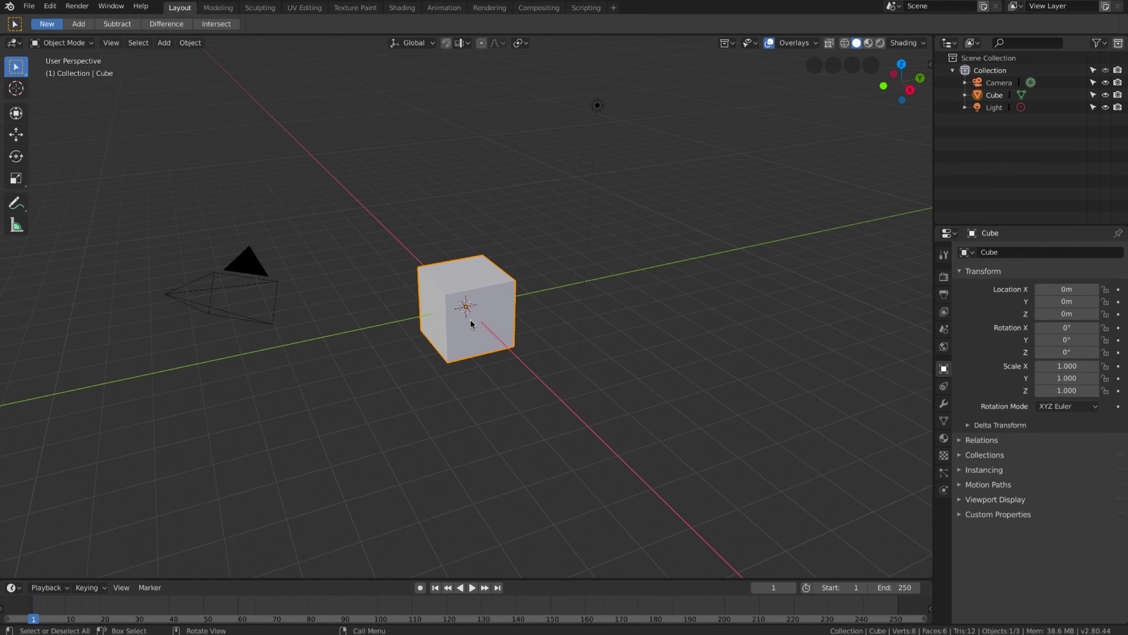
pyautogui.hotkey('shift', 'z')
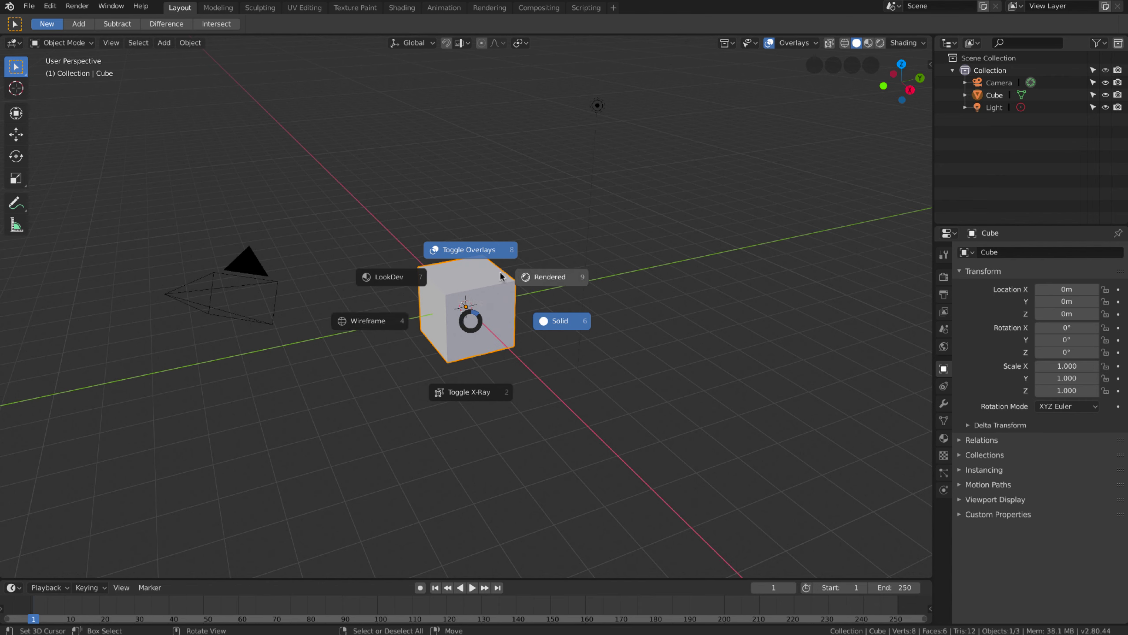
pyautogui.click(477, 332)
pyautogui.hotkey('alt', 'z')
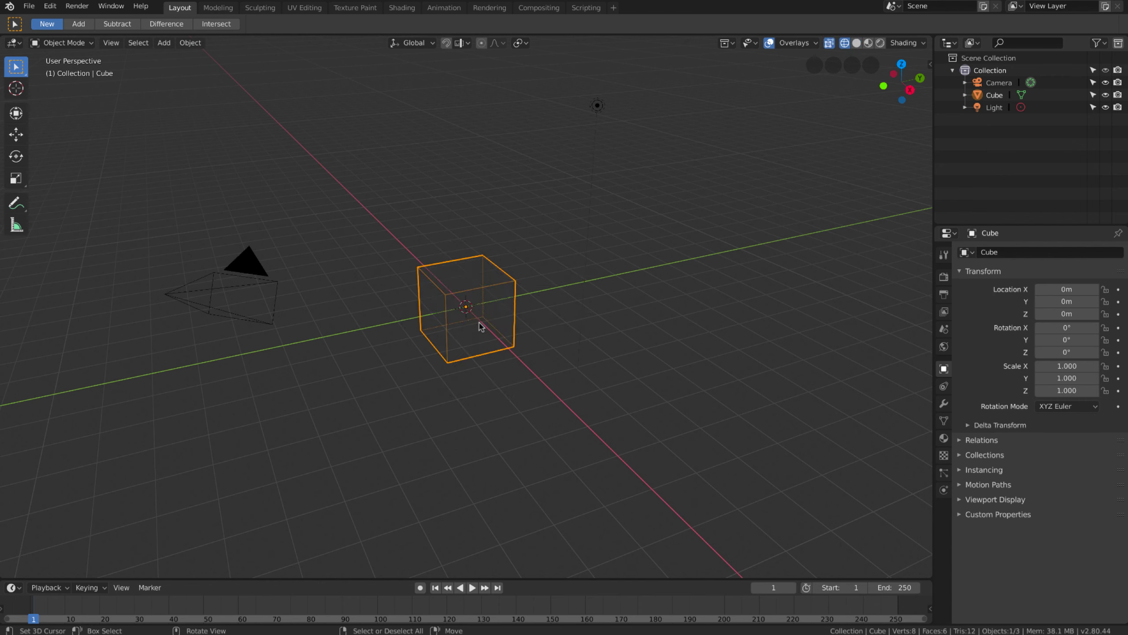
pyautogui.hotkey('alt', 'z')
pyautogui.hotkey('alt', 'z')
pyautogui.hotkey('alt', 'z')
pyautogui.hotkey('alt', 'z')
pyautogui.hotkey('alt', 'z')
pyautogui.hotkey('alt', 'z')
pyautogui.hotkey('alt', 'z')
pyautogui.press('Tab')
pyautogui.press('Tab')
pyautogui.moveTo(479, 316); pyautogui.dragTo(490, 300, button='middle')
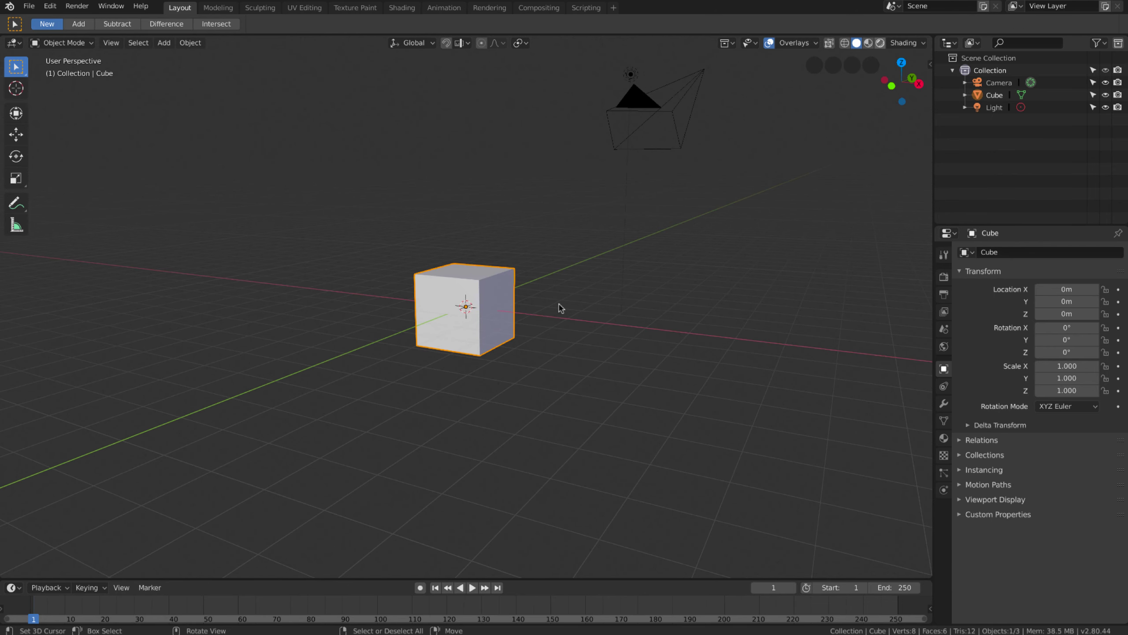
pyautogui.press('z')
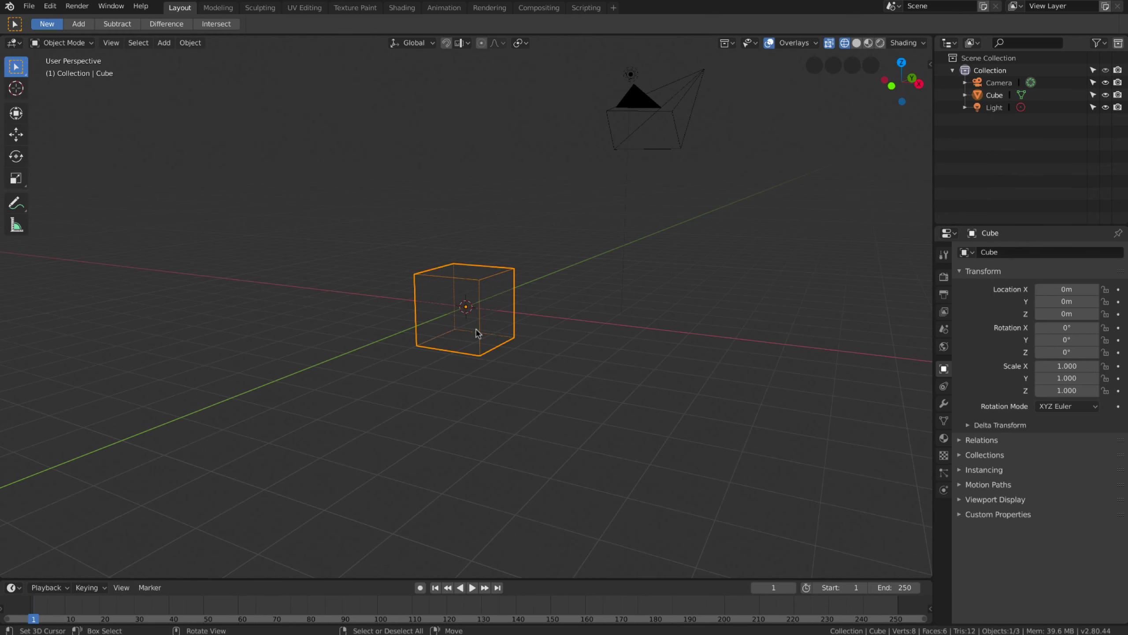
pyautogui.click(476, 333)
pyautogui.hotkey('shift', 'z')
pyautogui.hotkey('shift', 'z')
pyautogui.hotkey('shift', 'z')
pyautogui.hotkey('shift', 'z')
pyautogui.hotkey('shift', 'z')
pyautogui.hotkey('shift', 'z')
pyautogui.moveTo(679, 226)
pyautogui.mouseDown(button='middle')
pyautogui.moveTo(507, 337)
pyautogui.moveTo(524, 335)
pyautogui.mouseUp(button='middle')
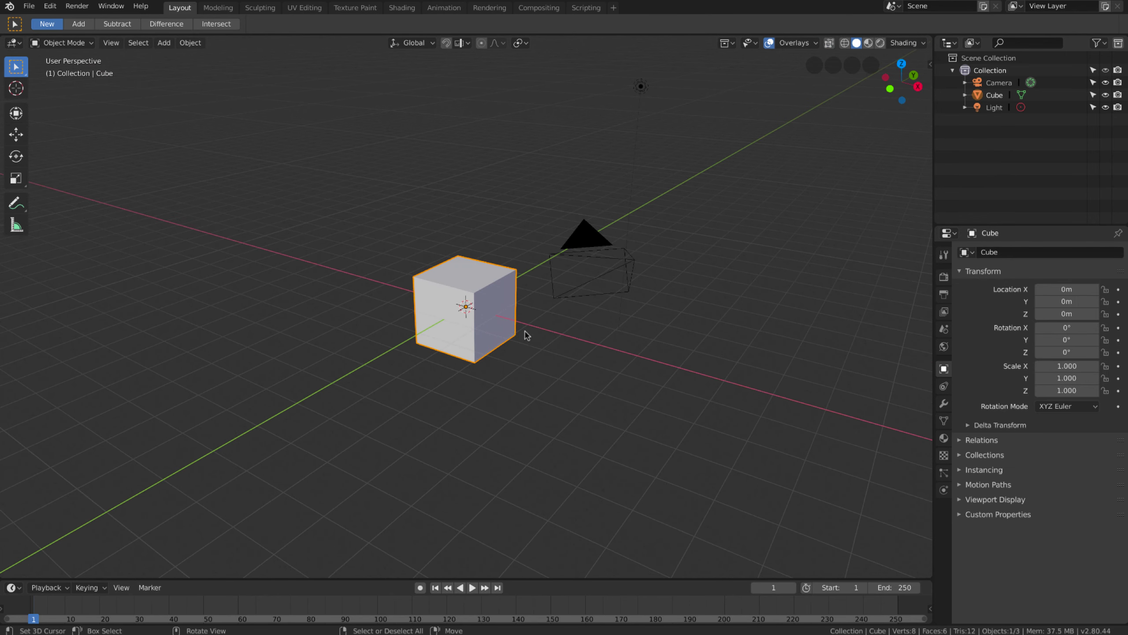
pyautogui.scroll(-4, 492, 308)
pyautogui.scroll(5, 491, 309)
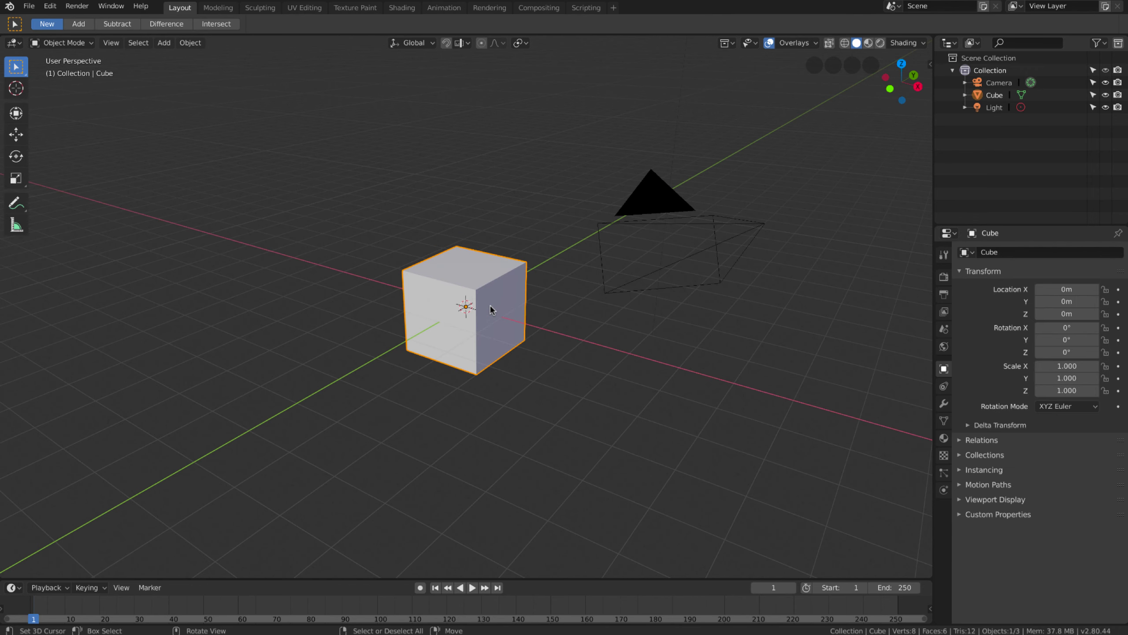
pyautogui.press('Tab')
pyautogui.moveTo(491, 306); pyautogui.dragTo(497, 309, button='middle')
pyautogui.scroll(3, 498, 309)
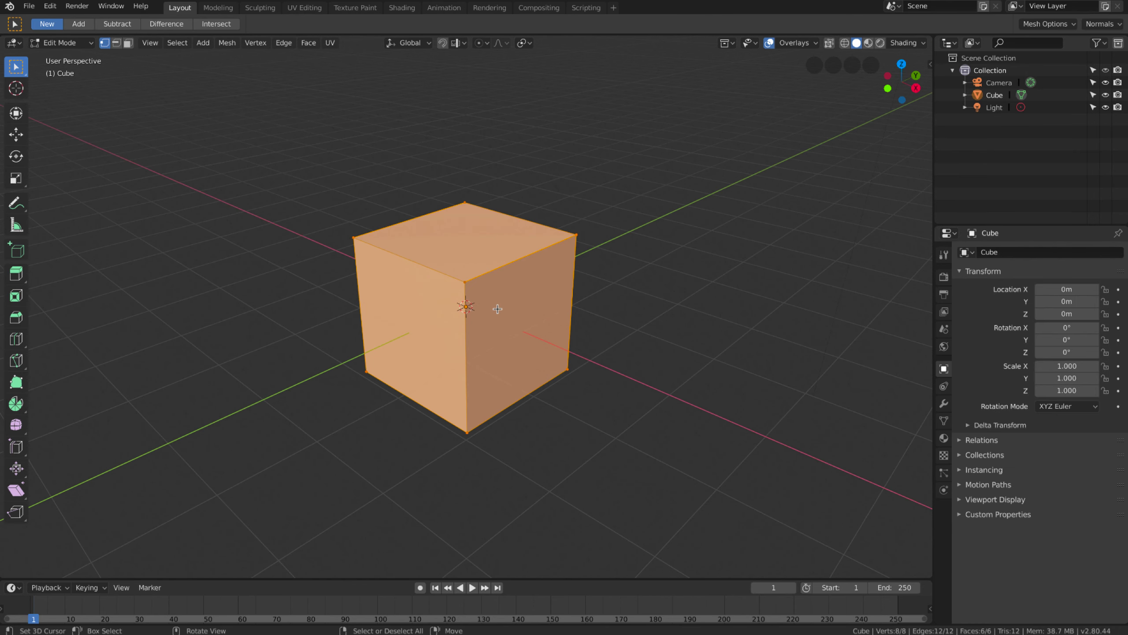
pyautogui.hotkey('ctrl', 'Tab')
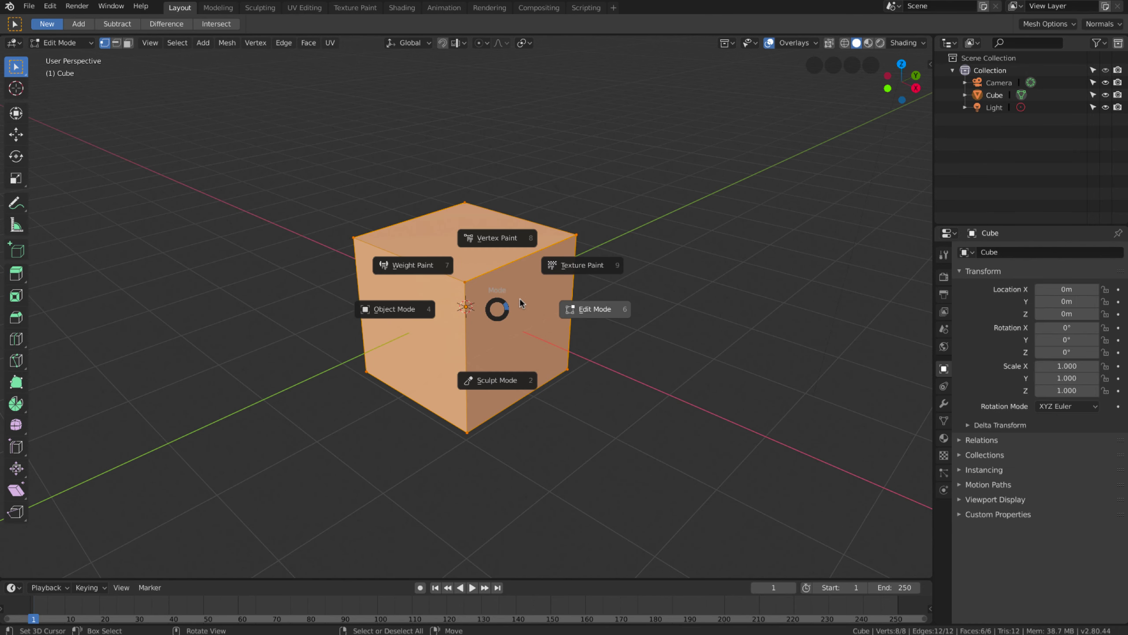
pyautogui.press('Escape')
pyautogui.moveTo(480, 297); pyautogui.dragTo(487, 303, button='middle')
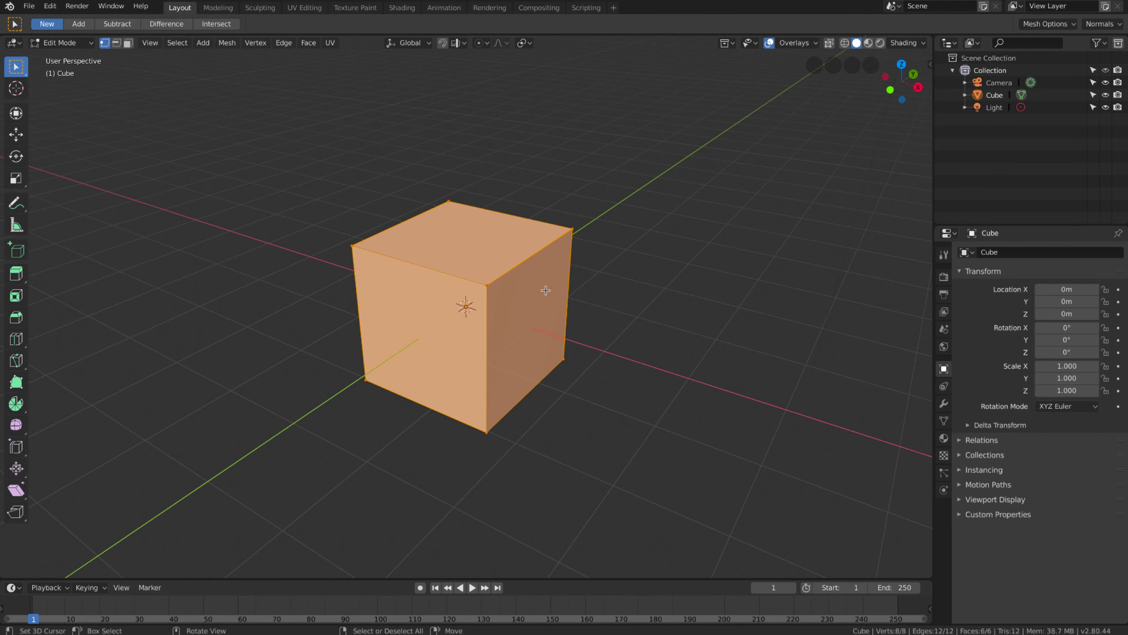
pyautogui.moveTo(557, 293)
pyautogui.mouseDown(button='middle')
pyautogui.moveTo(517, 302)
pyautogui.moveTo(501, 291)
pyautogui.mouseUp(button='middle')
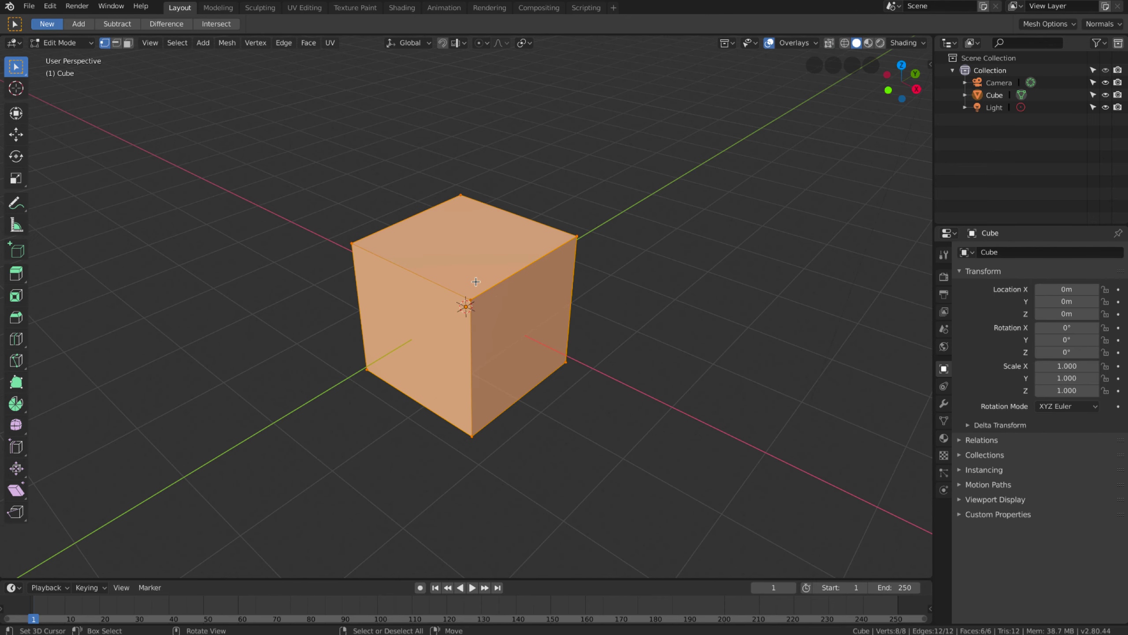
# Return the cube to Object Mode and reposition and enlarge the 2.79 preferences window
pyautogui.press('Tab')
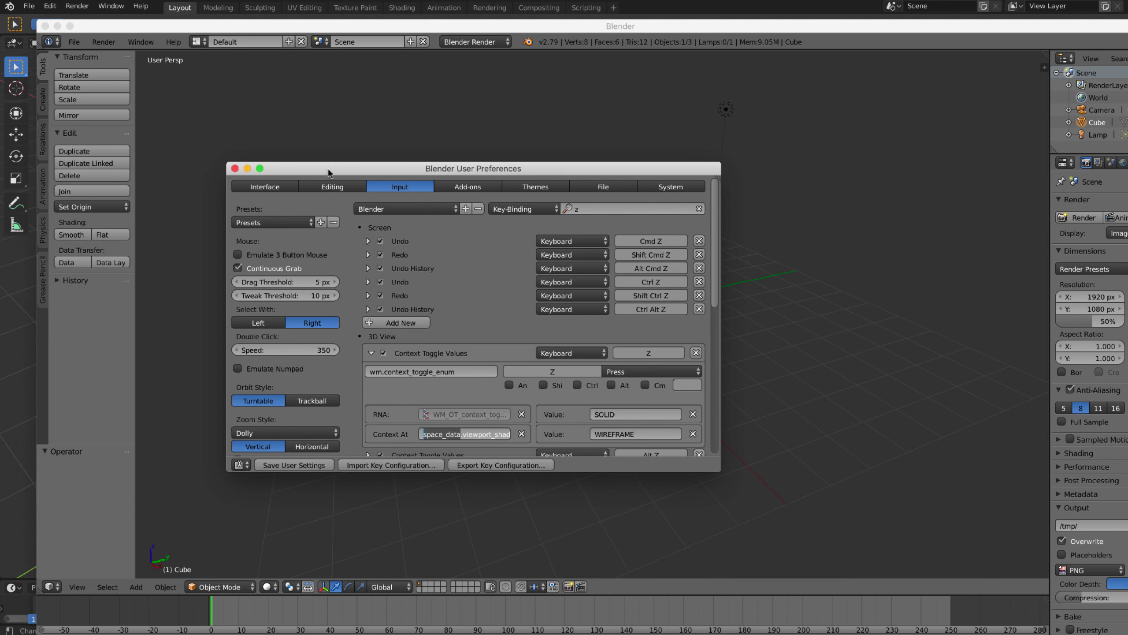
pyautogui.moveTo(328, 172); pyautogui.dragTo(319, 111)
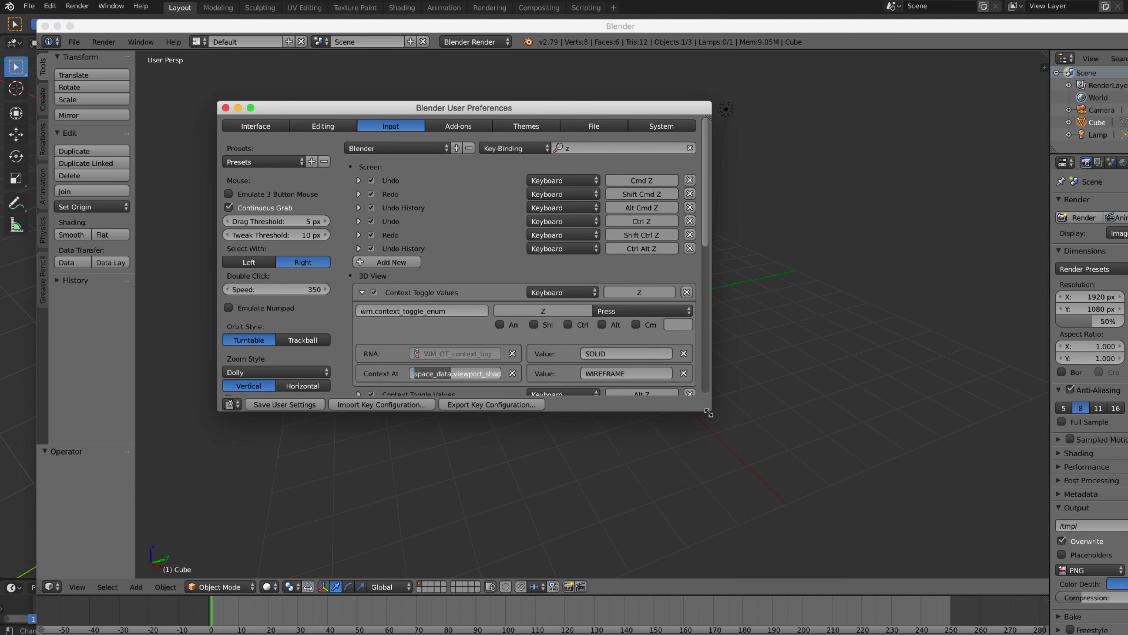
pyautogui.moveTo(709, 412); pyautogui.dragTo(773, 496)
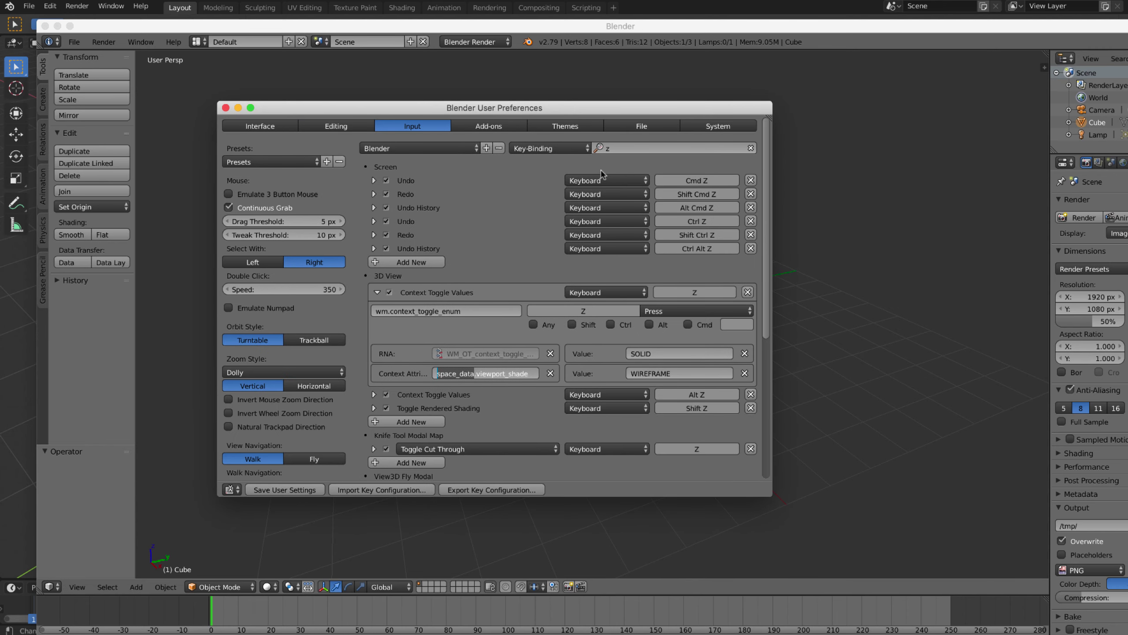
# Filter key bindings to 'tab' and select the Mesh Call Menu's wm.call_menu operator text
pyautogui.click(612, 149)
pyautogui.press('BackSpace')
pyautogui.write('tab')
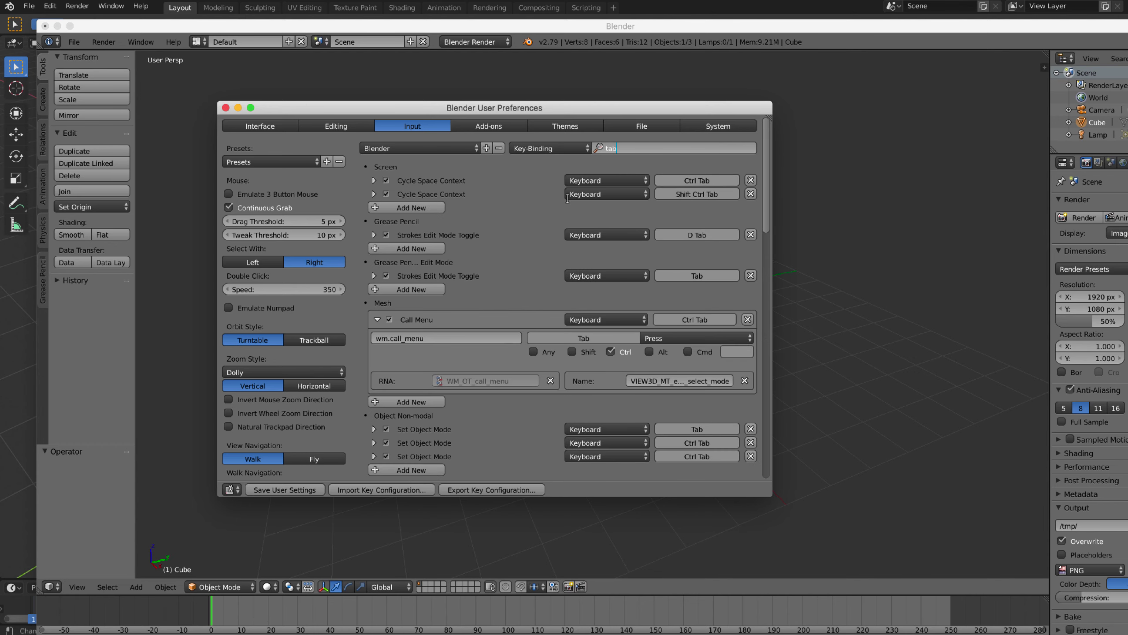
pyautogui.press('super+w')
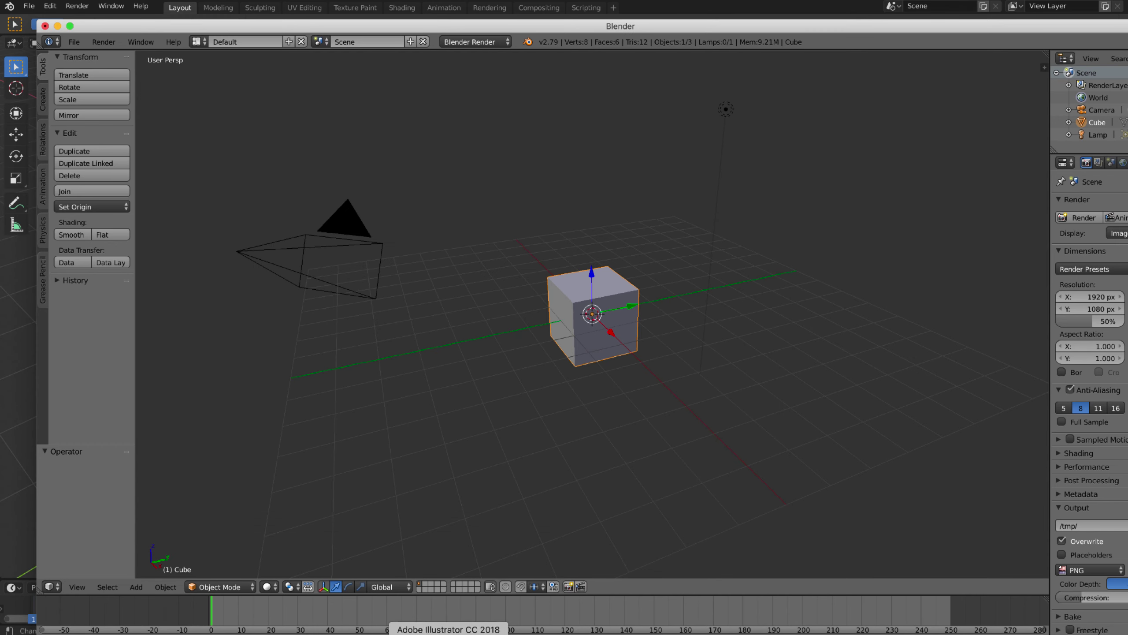
pyautogui.rightClick(547, 631)
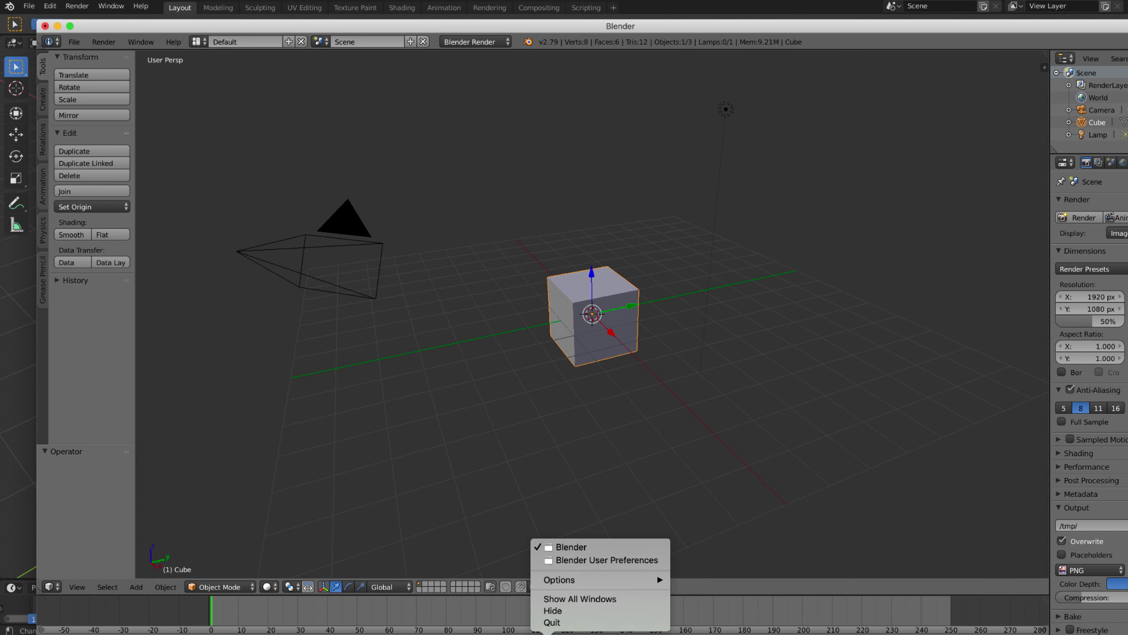
pyautogui.click(589, 560)
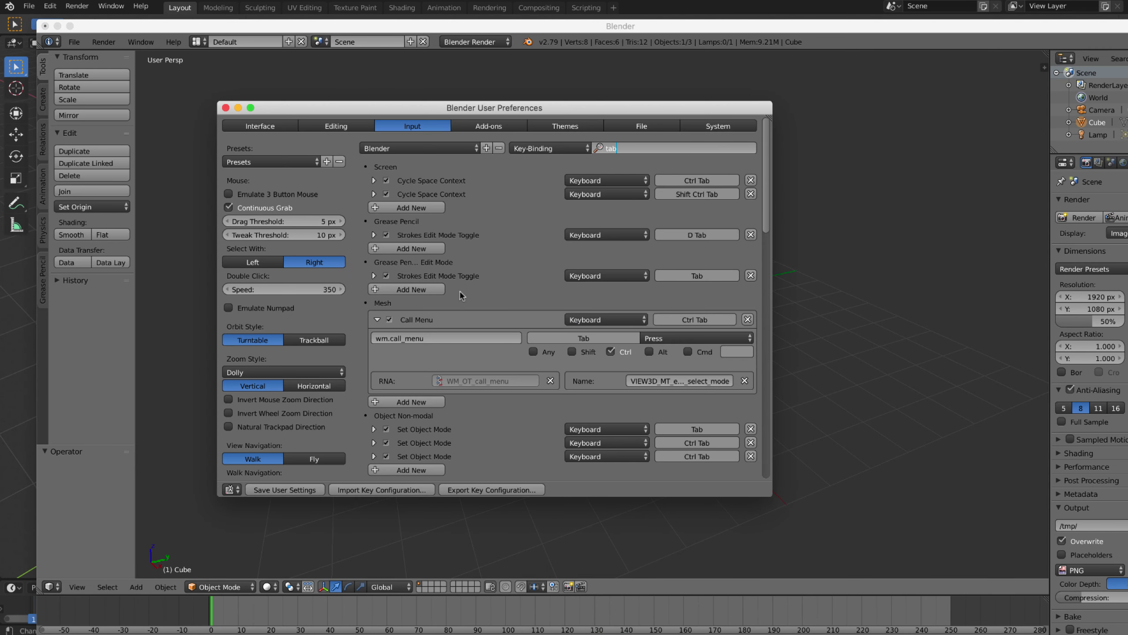
pyautogui.press('Return')
pyautogui.scroll(-2, 401, 222)
pyautogui.scroll(-2, 384, 317)
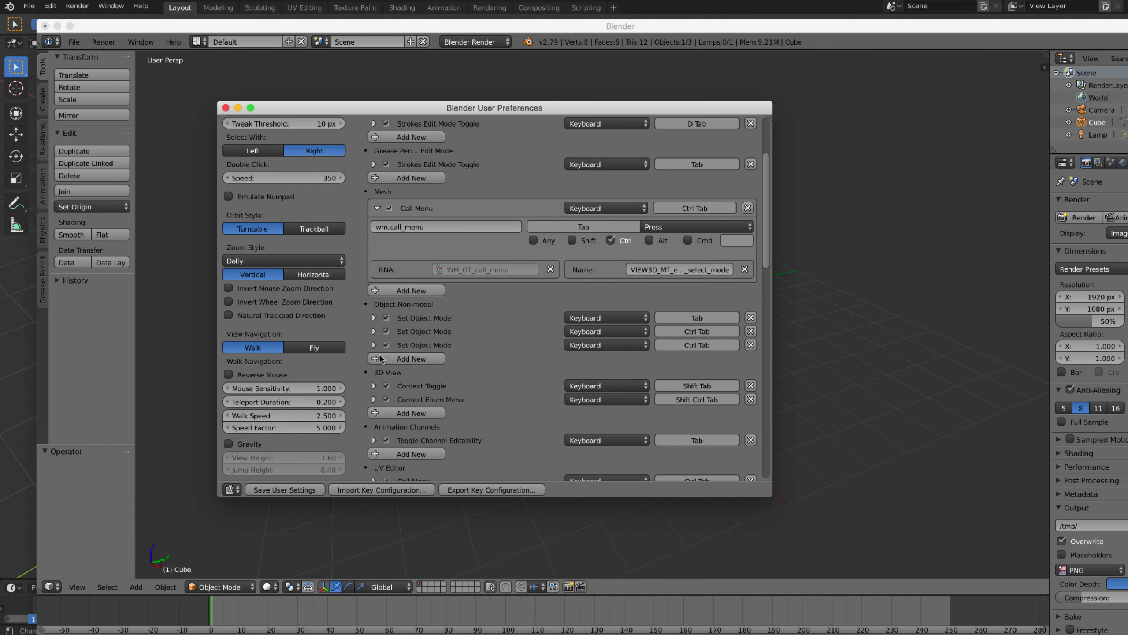
pyautogui.scroll(-2, 397, 357)
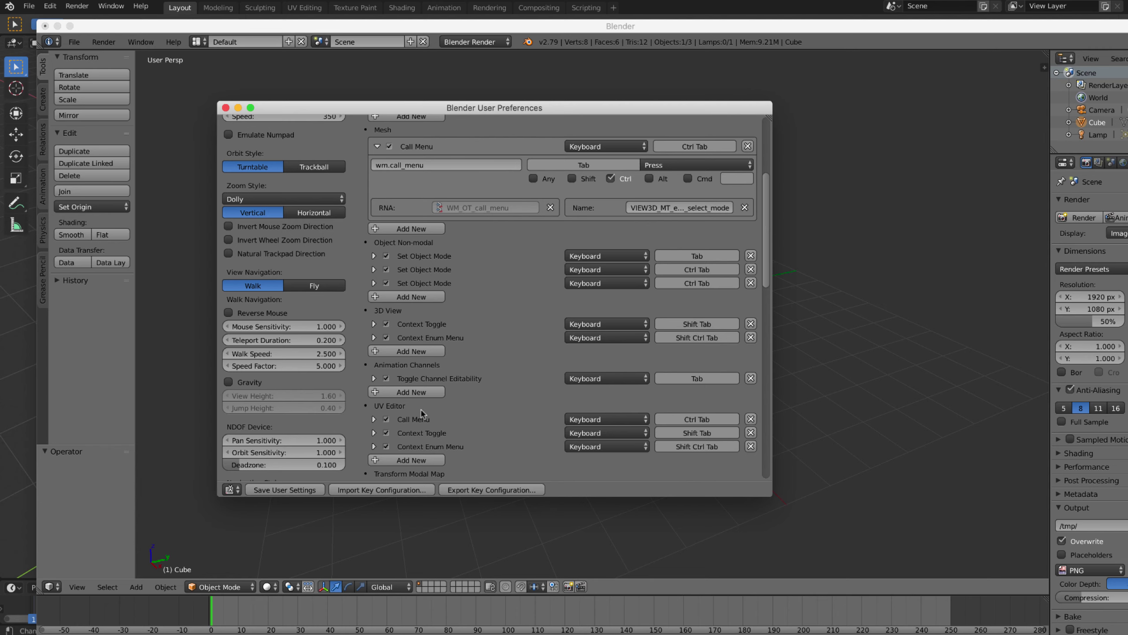
pyautogui.scroll(-2, 406, 379)
pyautogui.scroll(-2, 415, 386)
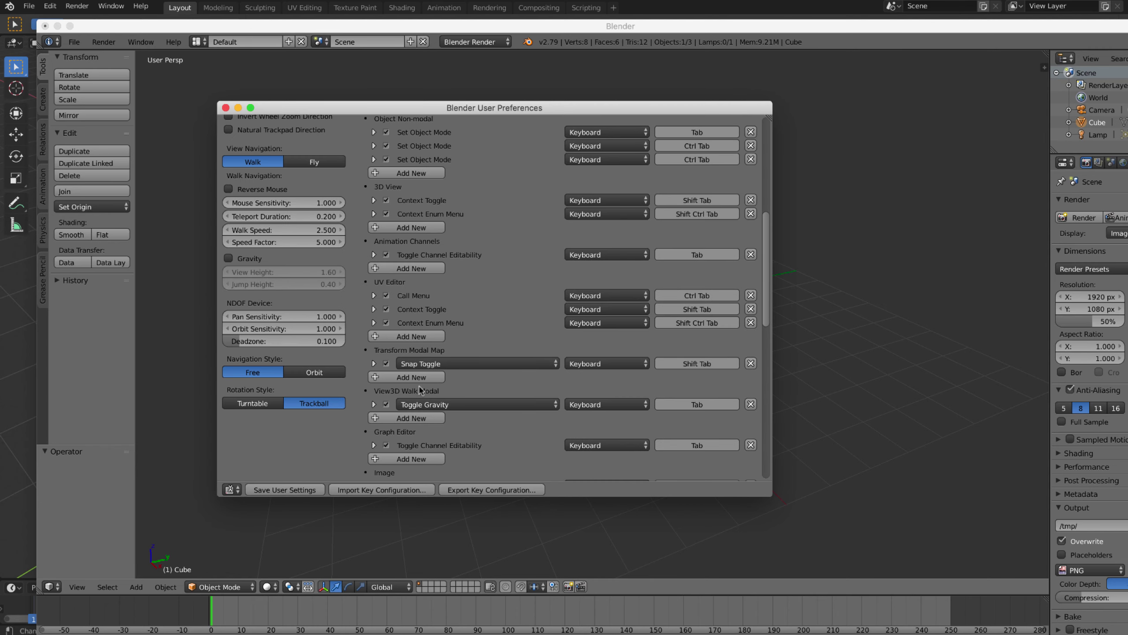
pyautogui.scroll(2, 451, 386)
pyautogui.scroll(3, 452, 385)
pyautogui.scroll(2, 453, 381)
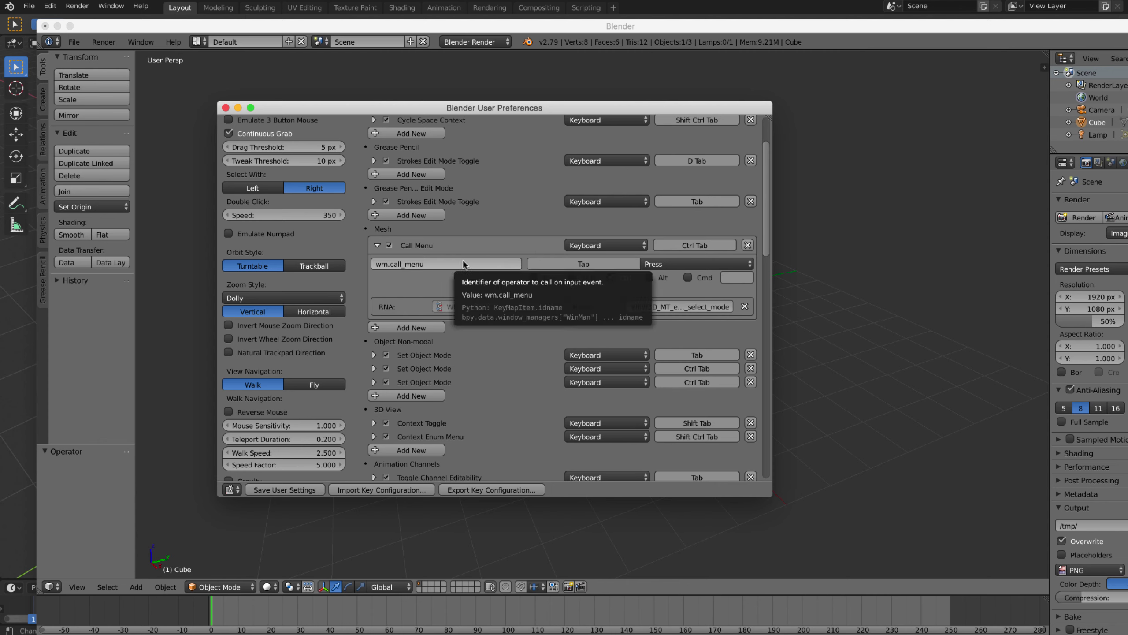
pyautogui.click(448, 261)
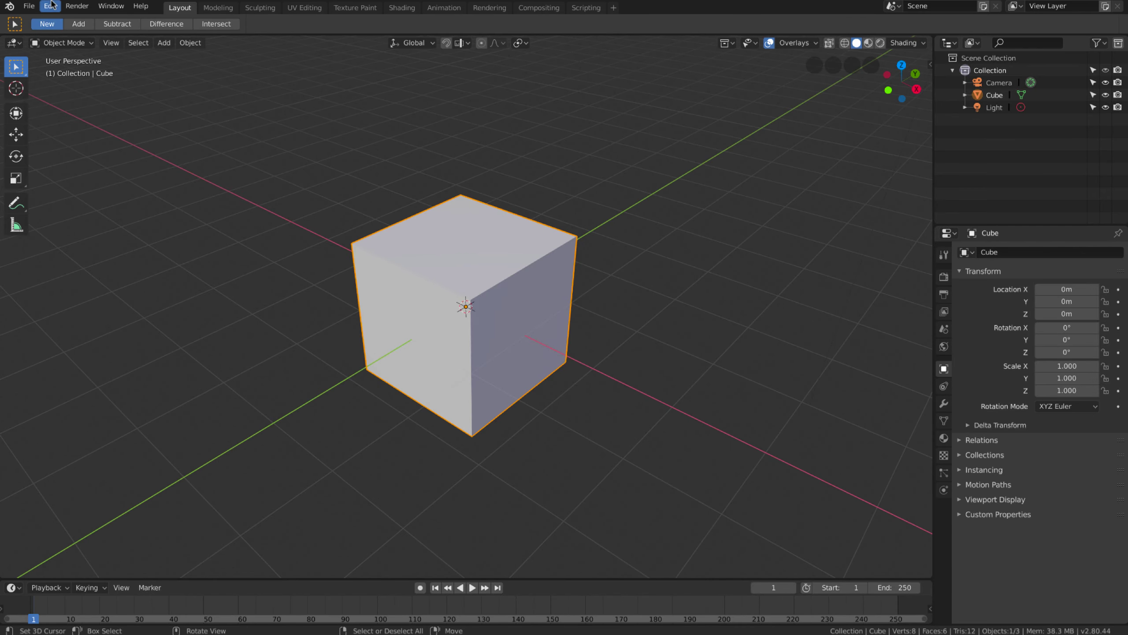
# Open Preferences, collapse 3D View (Global), and expand the Mesh > Mesh (Global) bindings
pyautogui.click(49, 7)
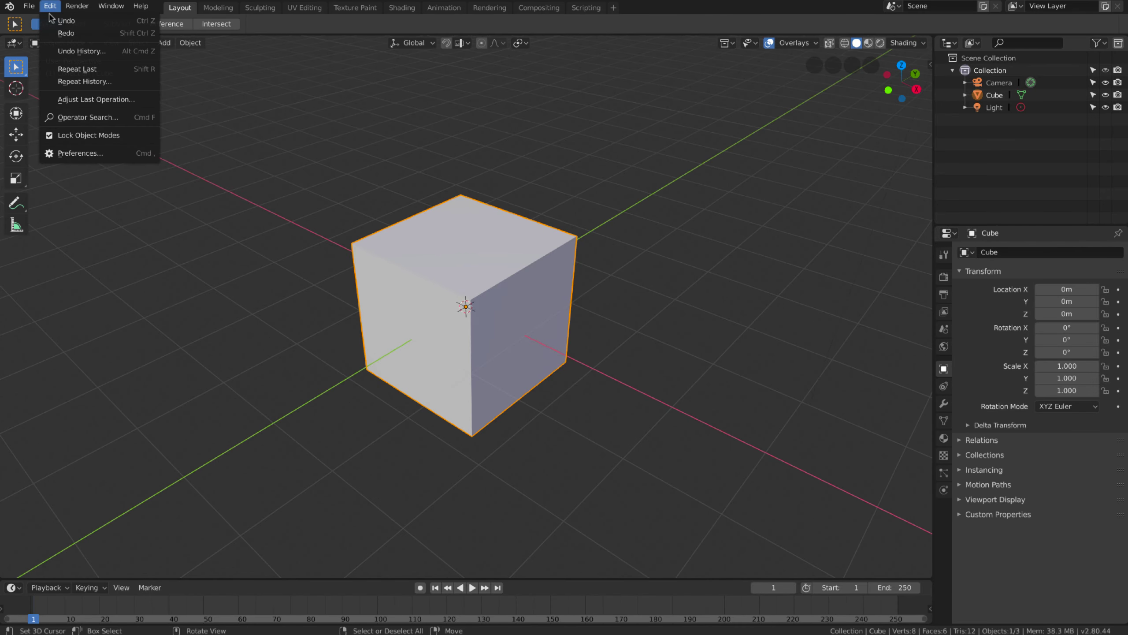
pyautogui.click(74, 154)
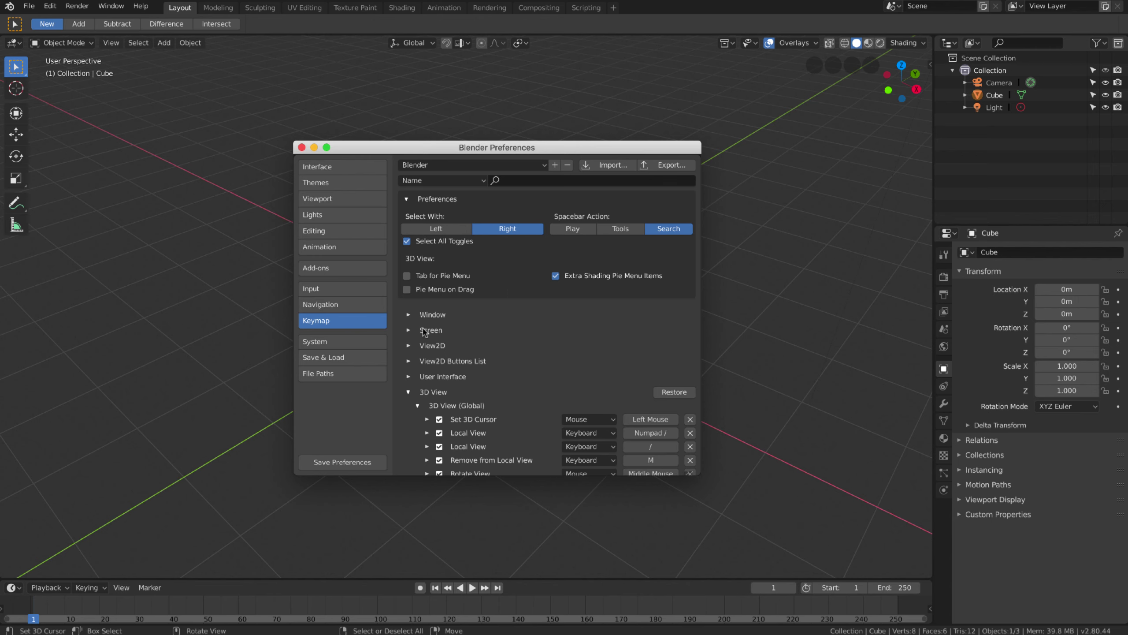
pyautogui.click(420, 407)
pyautogui.scroll(-2, 431, 404)
pyautogui.scroll(-2, 449, 402)
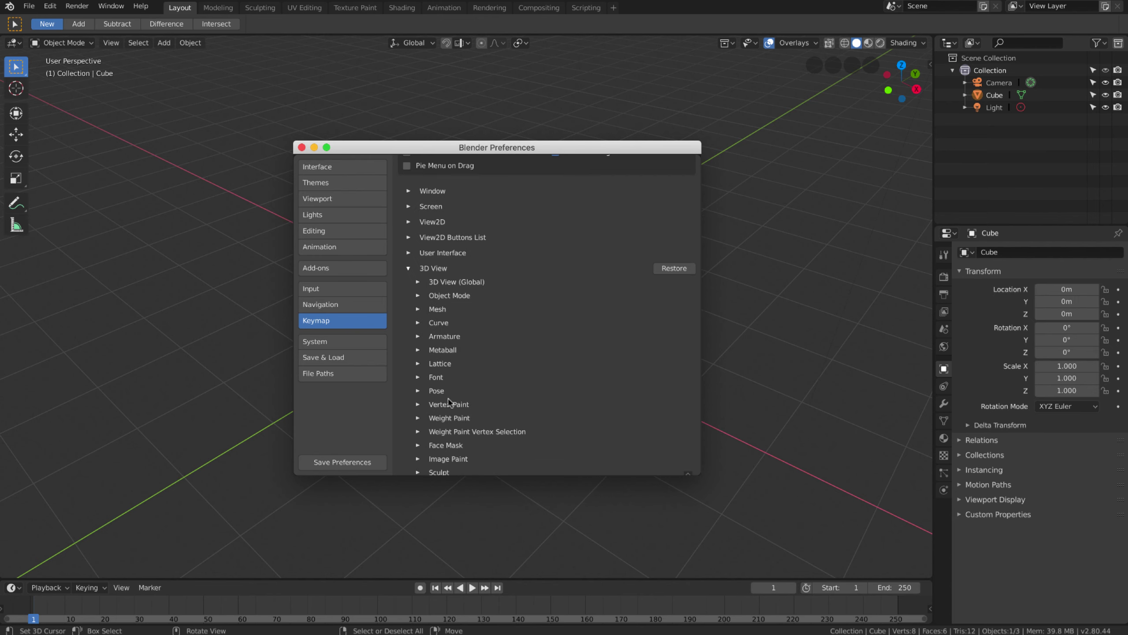
pyautogui.click(419, 310)
pyautogui.scroll(-4, 432, 318)
pyautogui.scroll(-4, 442, 322)
pyautogui.scroll(-4, 452, 329)
pyautogui.scroll(-2, 448, 324)
pyautogui.scroll(3, 457, 262)
pyautogui.scroll(3, 463, 267)
pyautogui.scroll(3, 463, 267)
pyautogui.scroll(3, 463, 267)
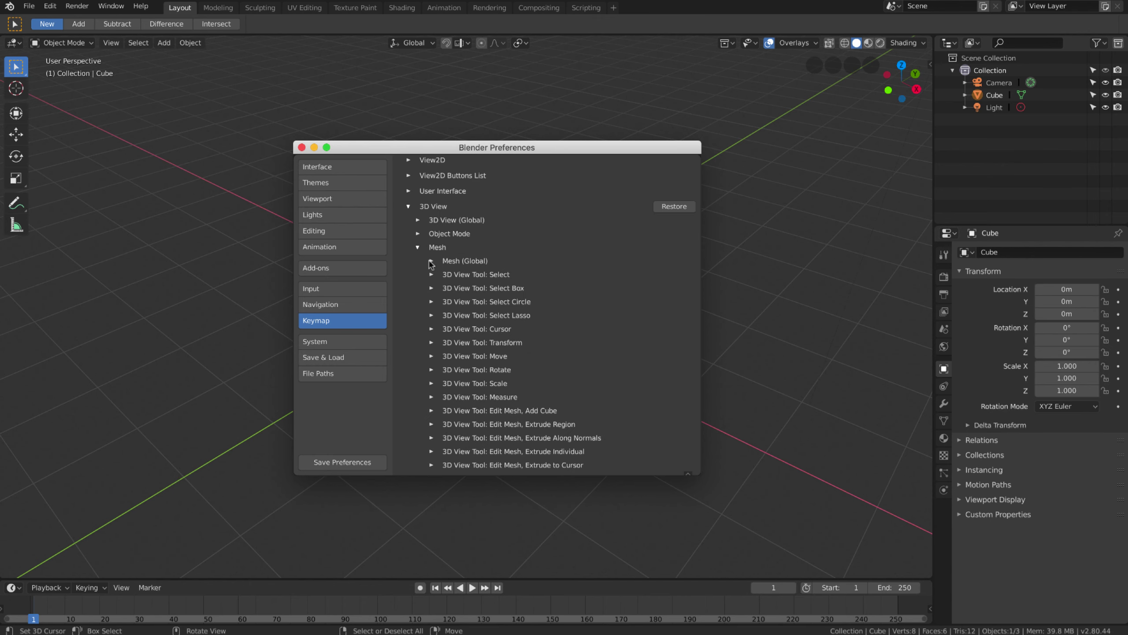
pyautogui.click(432, 263)
pyautogui.scroll(-3, 500, 273)
pyautogui.scroll(-3, 496, 300)
pyautogui.scroll(-3, 492, 326)
pyautogui.scroll(-3, 486, 357)
pyautogui.scroll(-3, 486, 360)
pyautogui.scroll(-3, 486, 360)
pyautogui.scroll(-3, 486, 360)
pyautogui.scroll(-3, 486, 360)
pyautogui.scroll(-3, 486, 359)
pyautogui.scroll(-3, 486, 360)
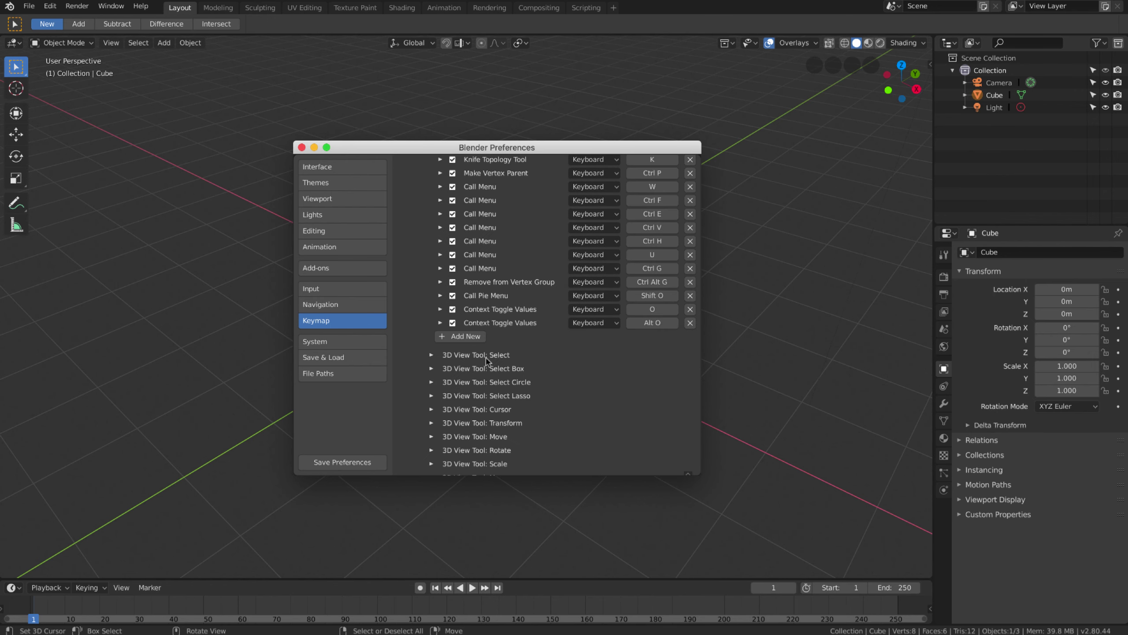
# Add a new Mesh (Global) entry with Ctrl+Tab as key and wm.call_menu as operator
pyautogui.click(456, 339)
pyautogui.click(442, 337)
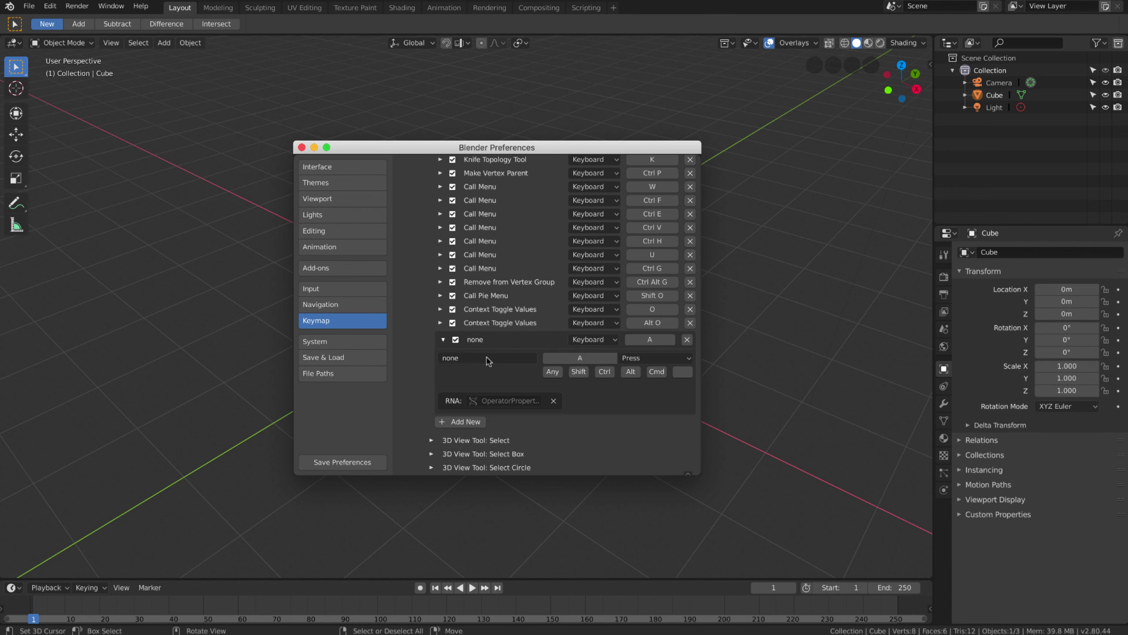
pyautogui.press('Return')
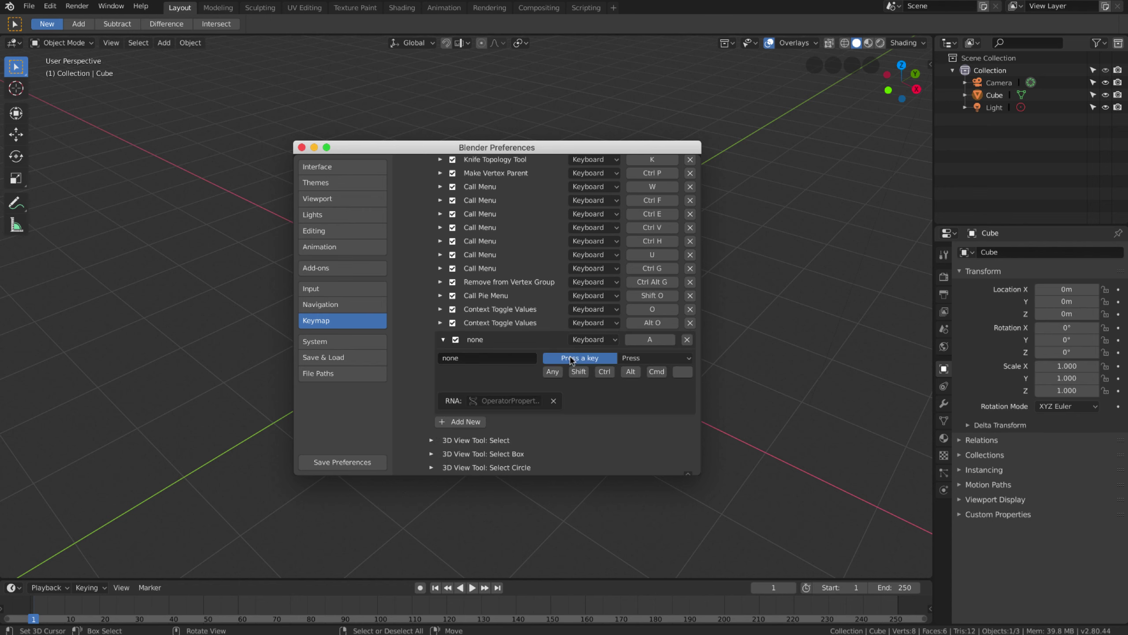
pyautogui.press('Tab')
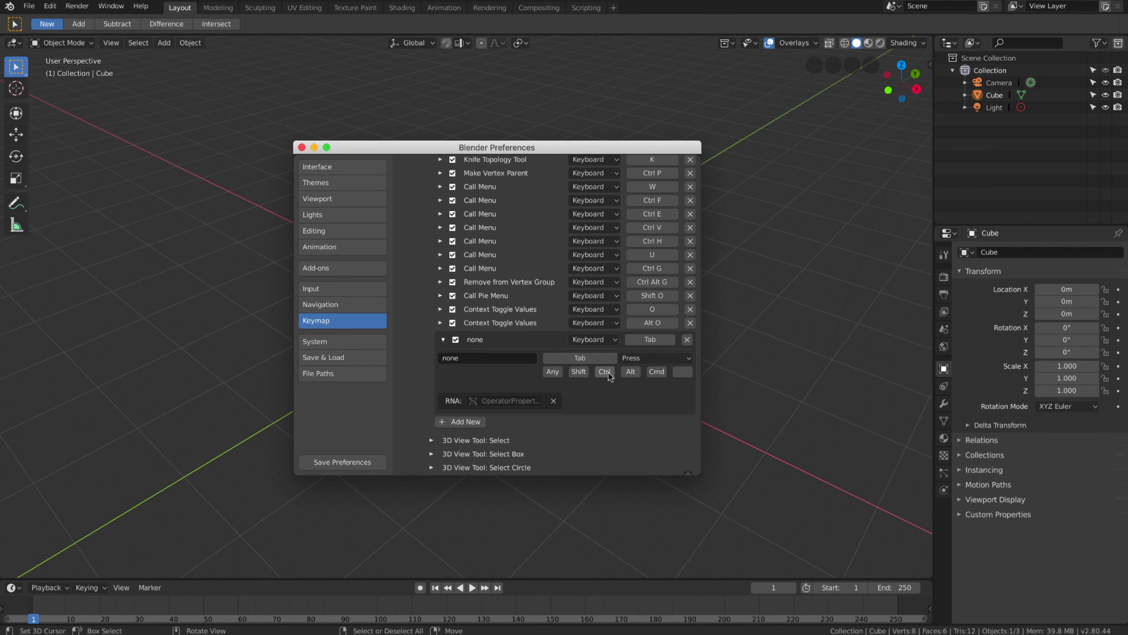
pyautogui.click(468, 360)
pyautogui.write('wm.call_menu')
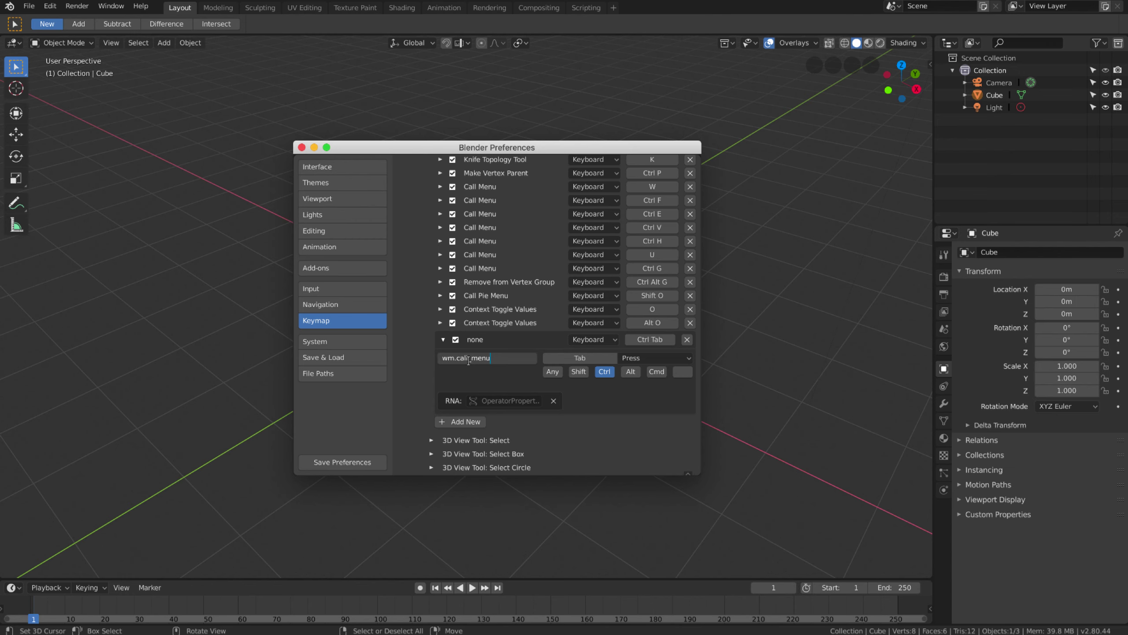
pyautogui.press('Return')
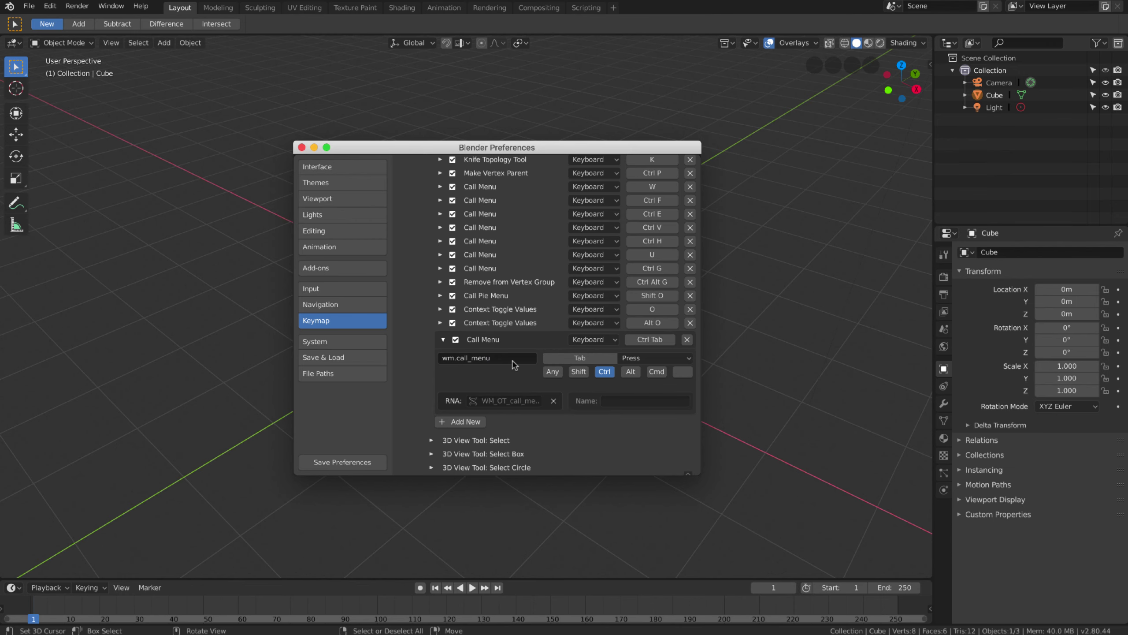
# Copy the VIEW3D_MT_edit_mesh_select_mode menu name from Blender 2.79 into the new entry
pyautogui.click(546, 632)
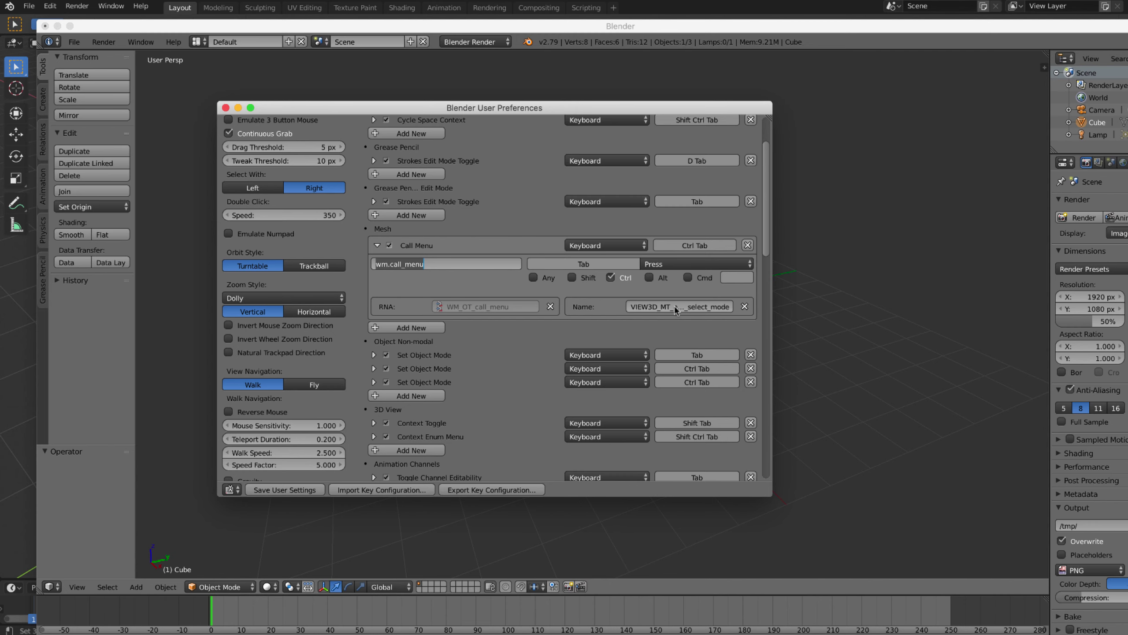
pyautogui.click(649, 308)
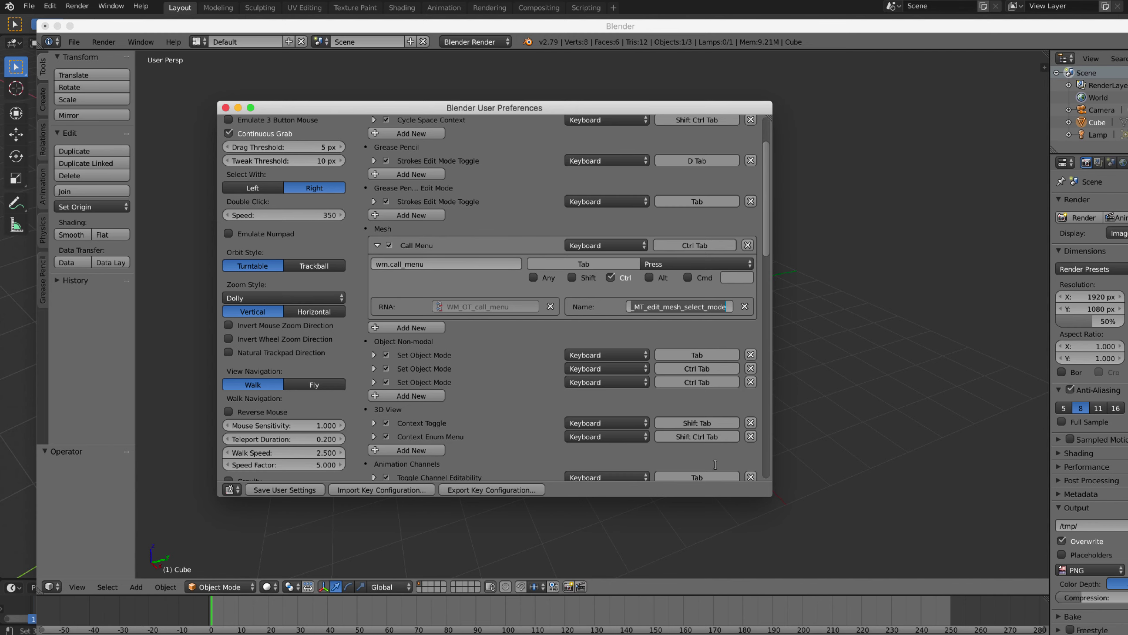
pyautogui.click(798, 628)
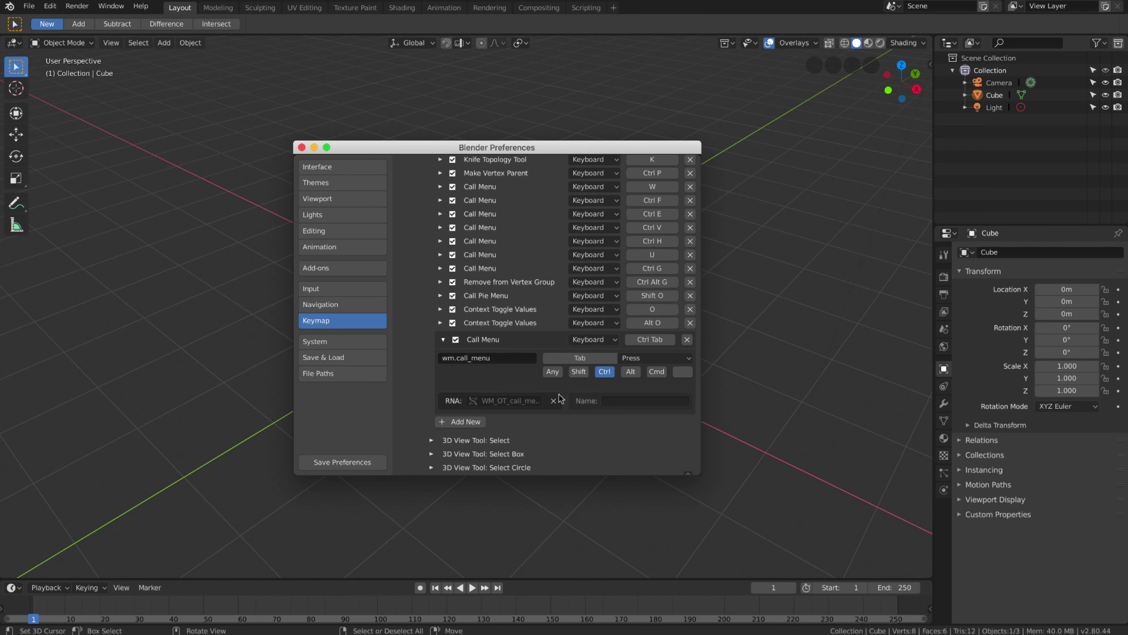
pyautogui.click(618, 401)
# Confirm the menu name, close Preferences, and test the Ctrl+Tab select-mode menu in Edit Mode
pyautogui.press('Return')
pyautogui.click(302, 149)
pyautogui.press('Tab')
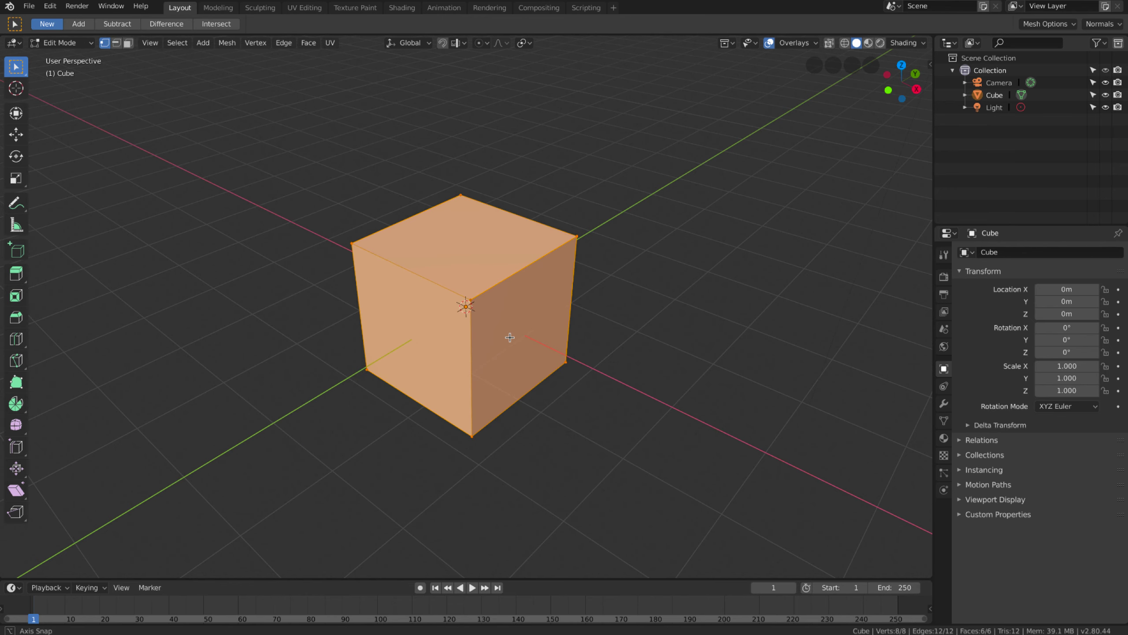
pyautogui.hotkey('ctrl', 'Tab')
pyautogui.press('Escape')
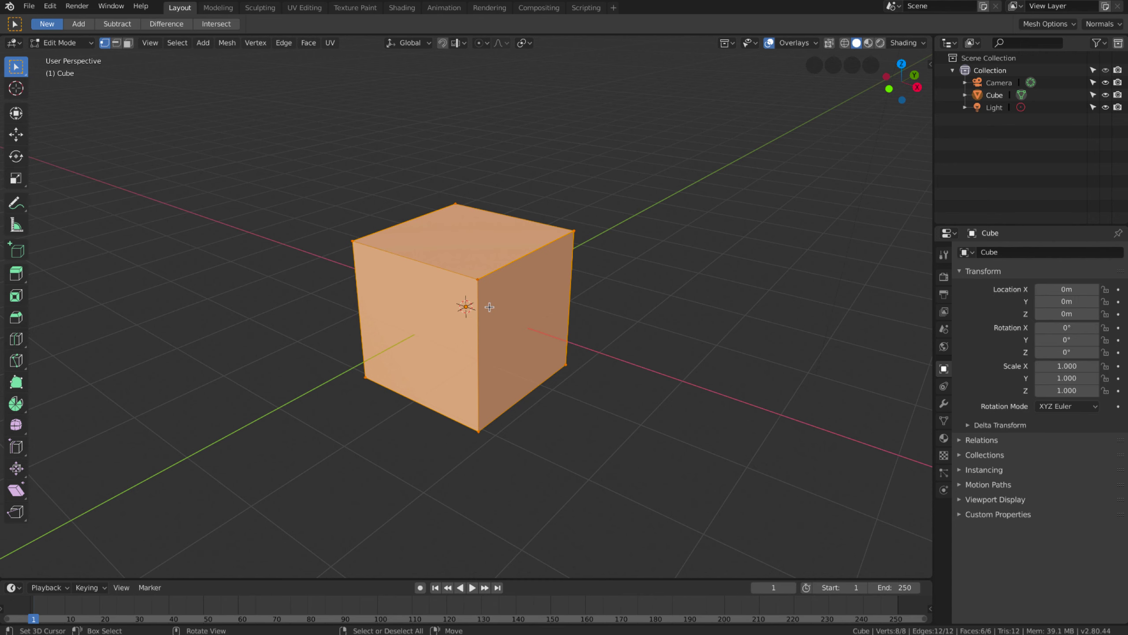
pyautogui.hotkey('ctrl', 'Tab')
pyautogui.press('Escape')
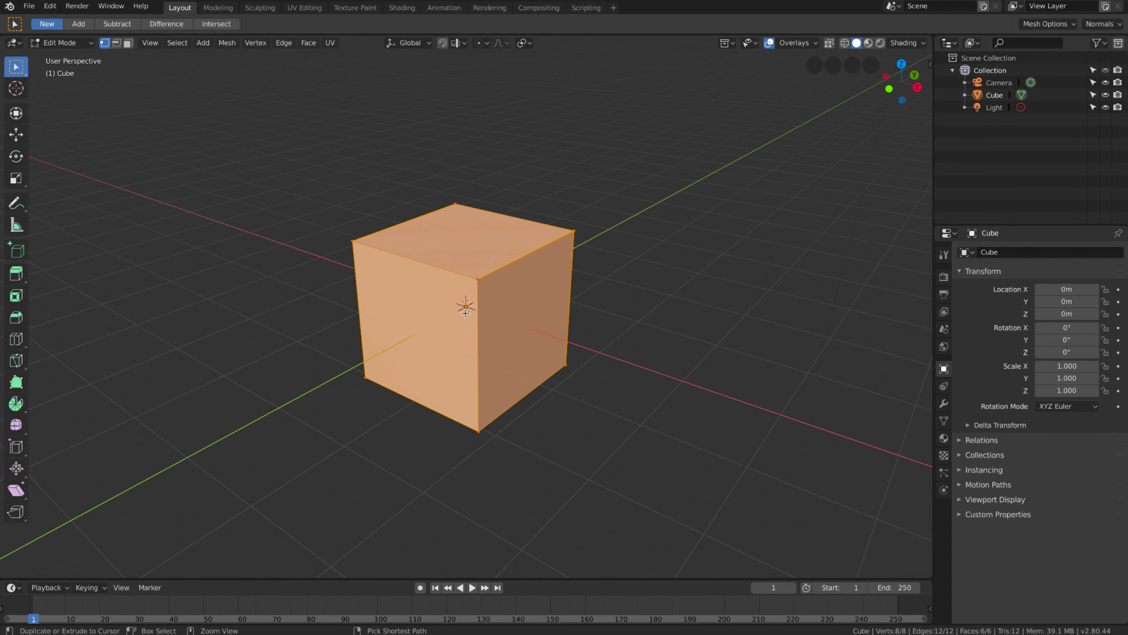
pyautogui.hotkey('ctrl', 'Tab')
# Extrude the cube's left face outward, then extrude the top strip face upward
pyautogui.click(432, 338)
pyautogui.click(412, 324)
pyautogui.moveTo(412, 325); pyautogui.dragTo(415, 327, button='middle')
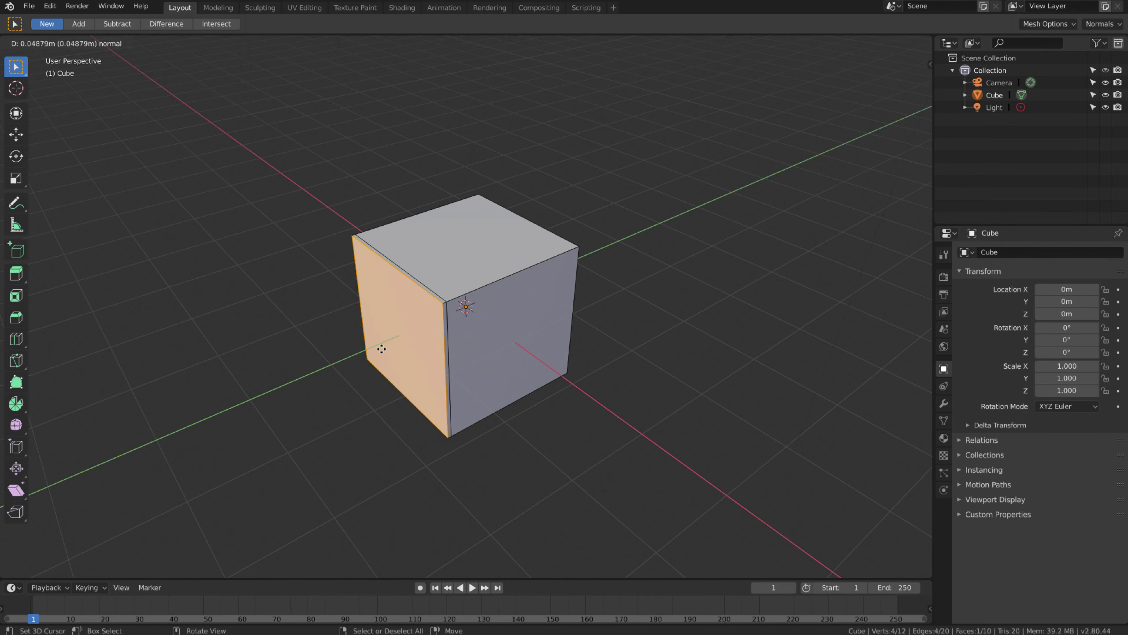
pyautogui.press('e')
pyautogui.click(379, 349)
pyautogui.click(385, 279)
# Switch to vertex select and back to face select with the Ctrl+Tab menu
pyautogui.press('e')
pyautogui.click(373, 251)
pyautogui.hotkey('ctrl', 'Tab')
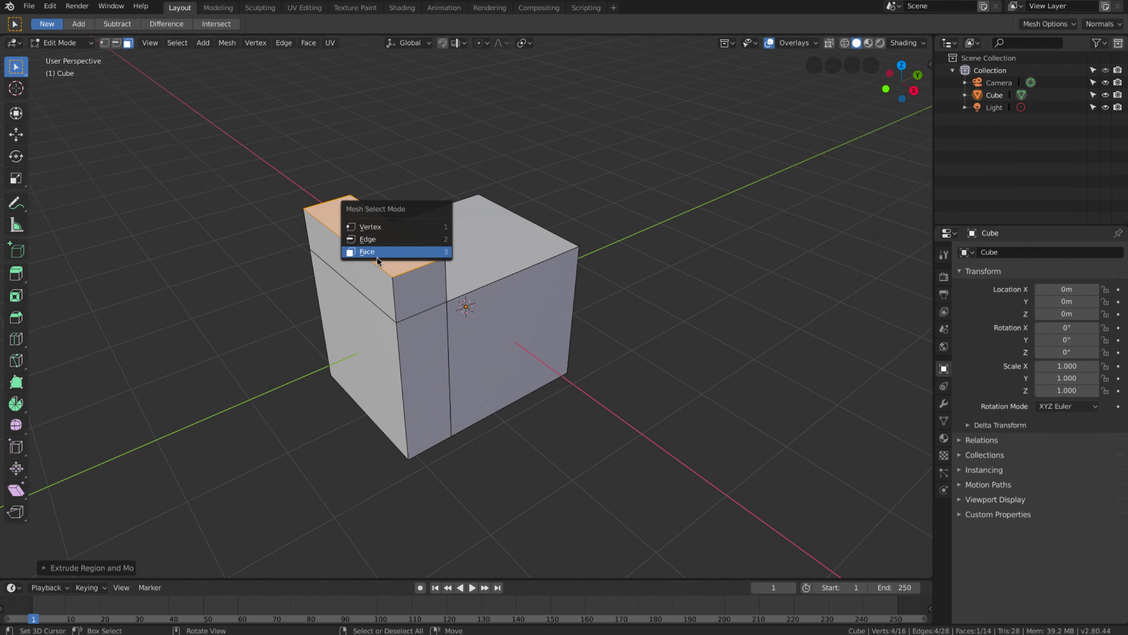
pyautogui.click(369, 226)
pyautogui.moveTo(368, 235); pyautogui.dragTo(475, 272, button='middle')
pyautogui.press('Tab')
pyautogui.press('Tab')
pyautogui.hotkey('ctrl', 'Tab')
pyautogui.click(440, 300)
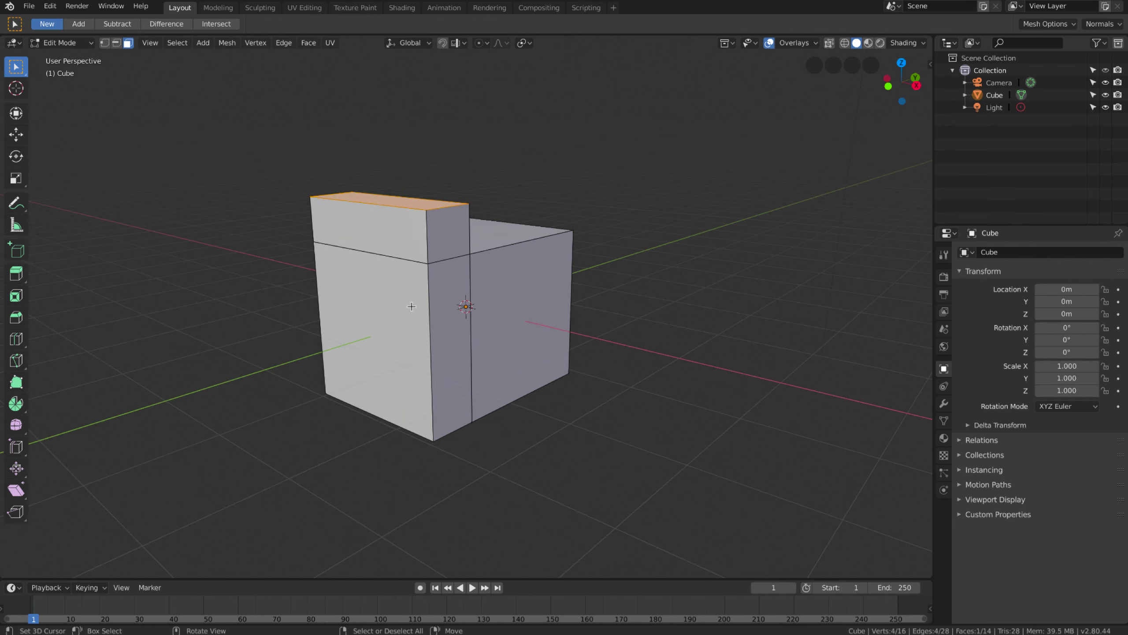
# Turn on face centre dots in Overlays and return to face select via Ctrl+Tab
pyautogui.click(810, 44)
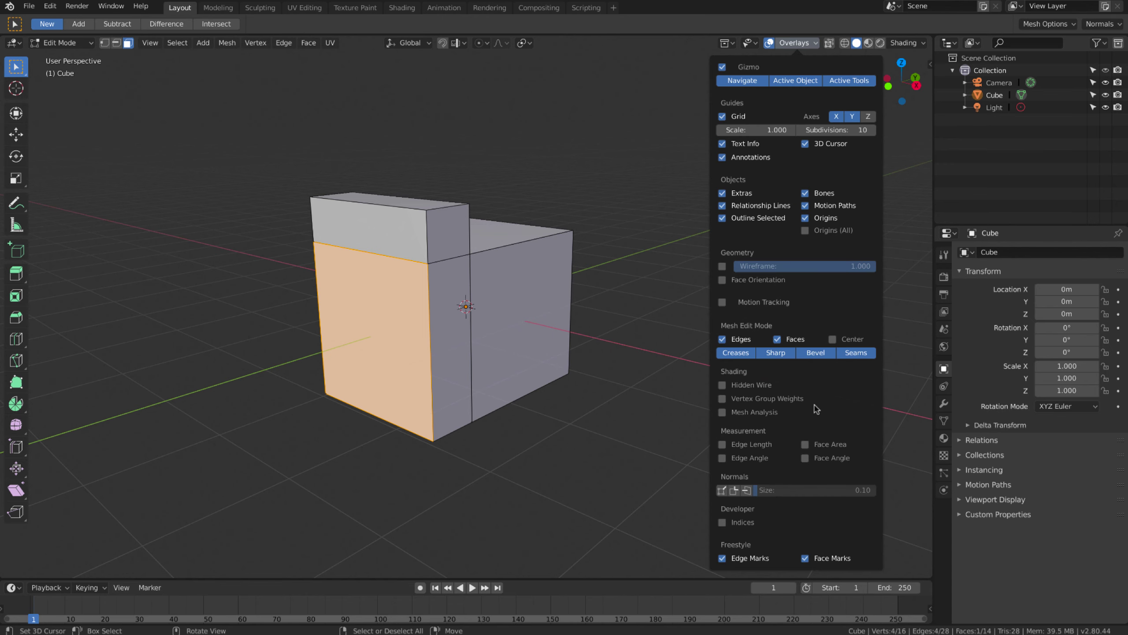
pyautogui.click(835, 342)
pyautogui.moveTo(529, 352); pyautogui.dragTo(473, 367, button='middle')
pyautogui.press('Tab')
pyautogui.press('Tab')
pyautogui.hotkey('ctrl', 'Tab')
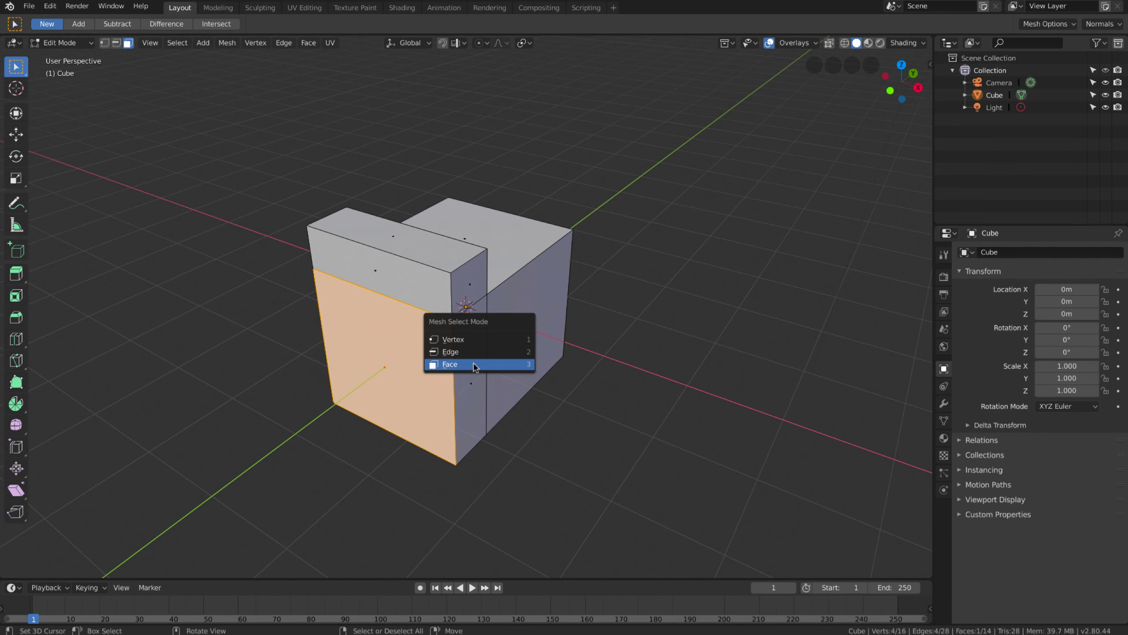
pyautogui.click(448, 349)
pyautogui.hotkey('ctrl', 'Tab')
pyautogui.click(397, 333)
# Extrude the cube's right face outward, then deselect everything
pyautogui.click(393, 232)
pyautogui.moveTo(392, 231)
pyautogui.mouseDown(button='middle')
pyautogui.moveTo(417, 235)
pyautogui.moveTo(411, 302)
pyautogui.mouseUp(button='middle')
pyautogui.scroll(3, 448, 323)
pyautogui.scroll(-3, 448, 323)
pyautogui.click(517, 215)
pyautogui.moveTo(514, 240); pyautogui.dragTo(557, 302, button='middle')
pyautogui.click(557, 302)
pyautogui.press('e')
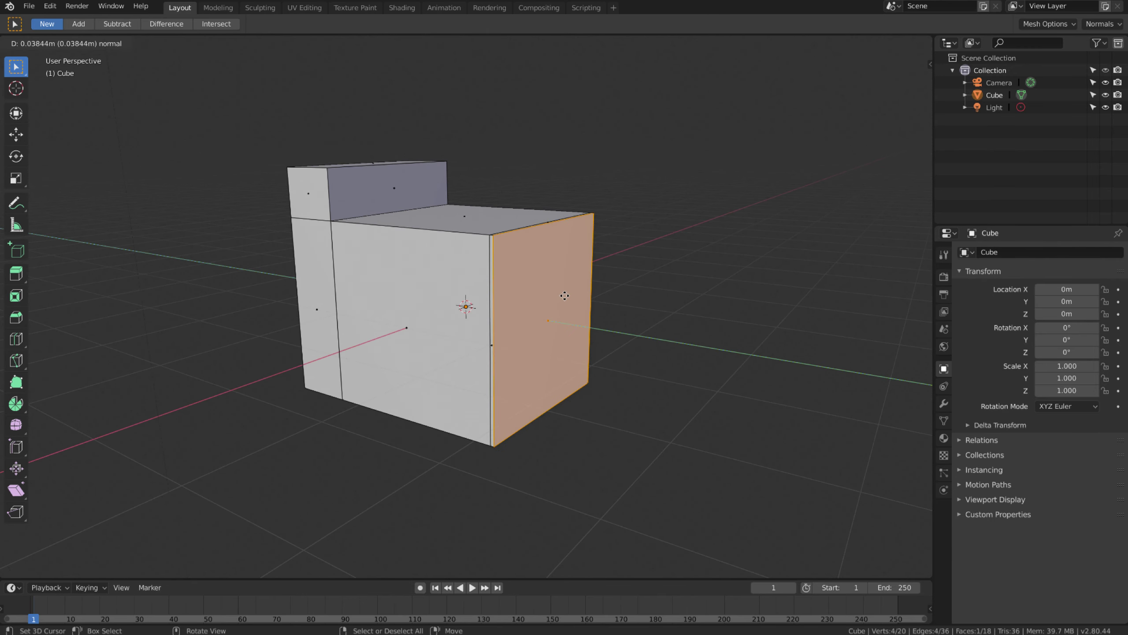
pyautogui.click(562, 336)
pyautogui.scroll(2, 562, 340)
pyautogui.hotkey('alt', 'a')
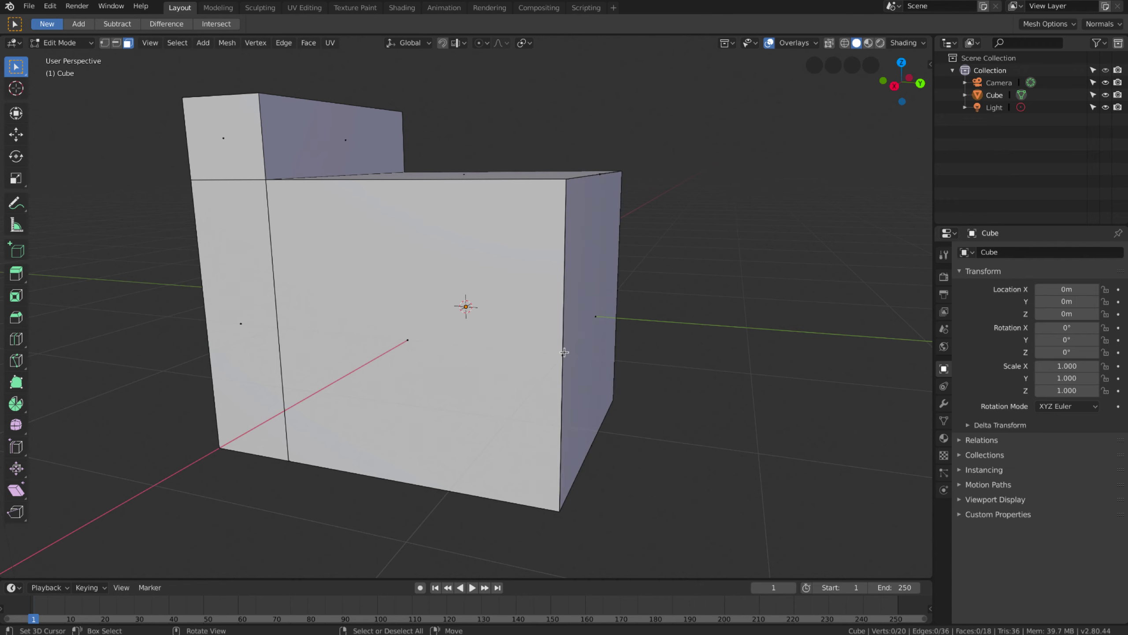
# Reopen the Overlays options, reselect the right face, and start another extrusion
pyautogui.moveTo(563, 354)
pyautogui.mouseDown(button='middle')
pyautogui.moveTo(609, 232)
pyautogui.moveTo(670, 149)
pyautogui.moveTo(809, 44)
pyautogui.mouseUp(button='middle')
pyautogui.click(810, 43)
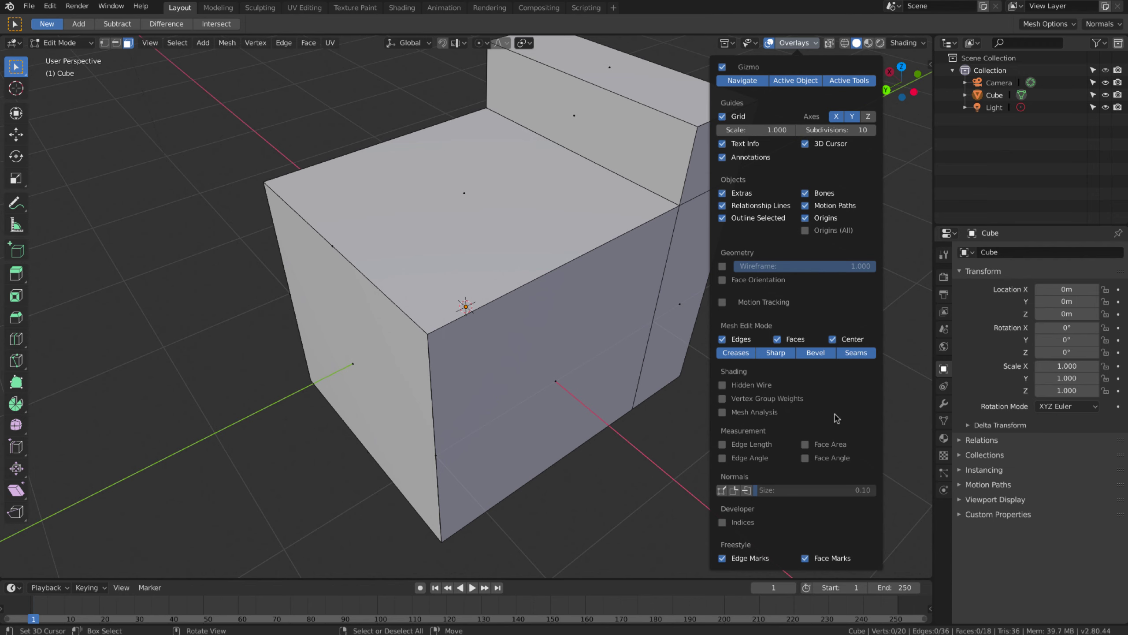
pyautogui.moveTo(760, 73)
pyautogui.mouseDown(button='middle')
pyautogui.moveTo(539, 251)
pyautogui.moveTo(535, 277)
pyautogui.moveTo(550, 223)
pyautogui.moveTo(598, 224)
pyautogui.mouseUp(button='middle')
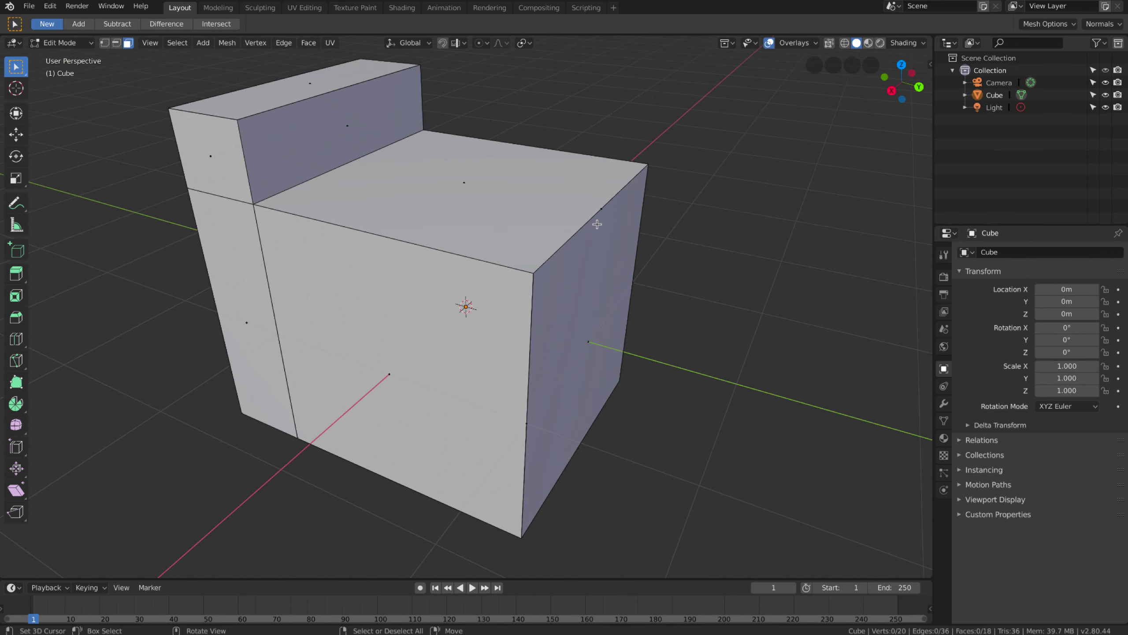
pyautogui.press('a')
pyautogui.click(587, 340)
pyautogui.press('e')
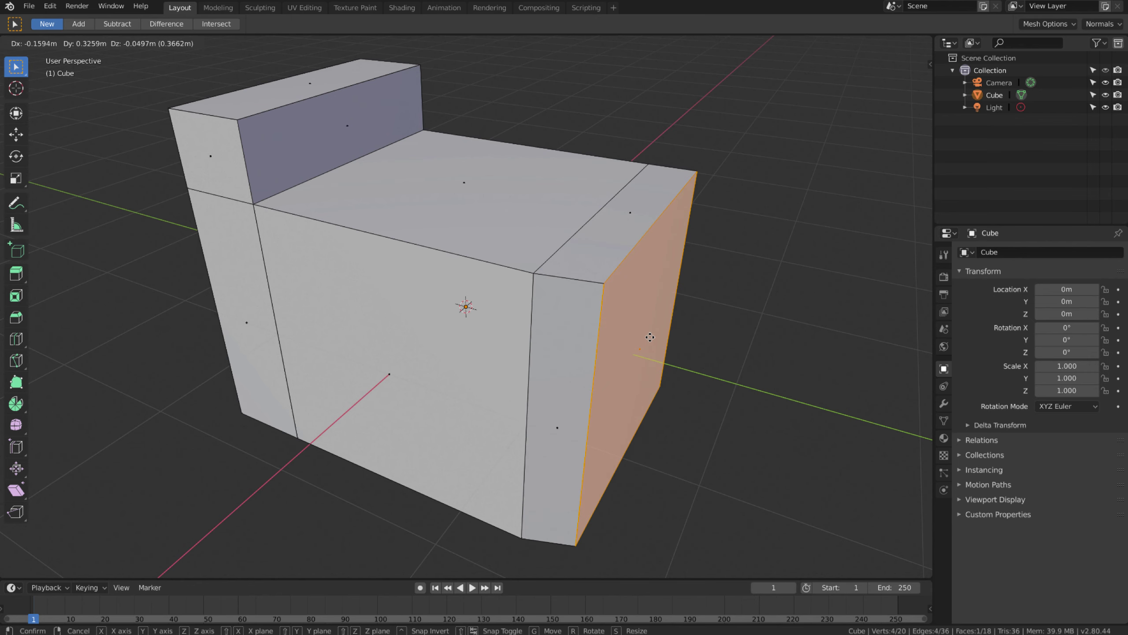
# Cancel the extrusion, select all, and run Remove Double Vertices in Vertex mode
pyautogui.rightClick(649, 337)
pyautogui.press('a')
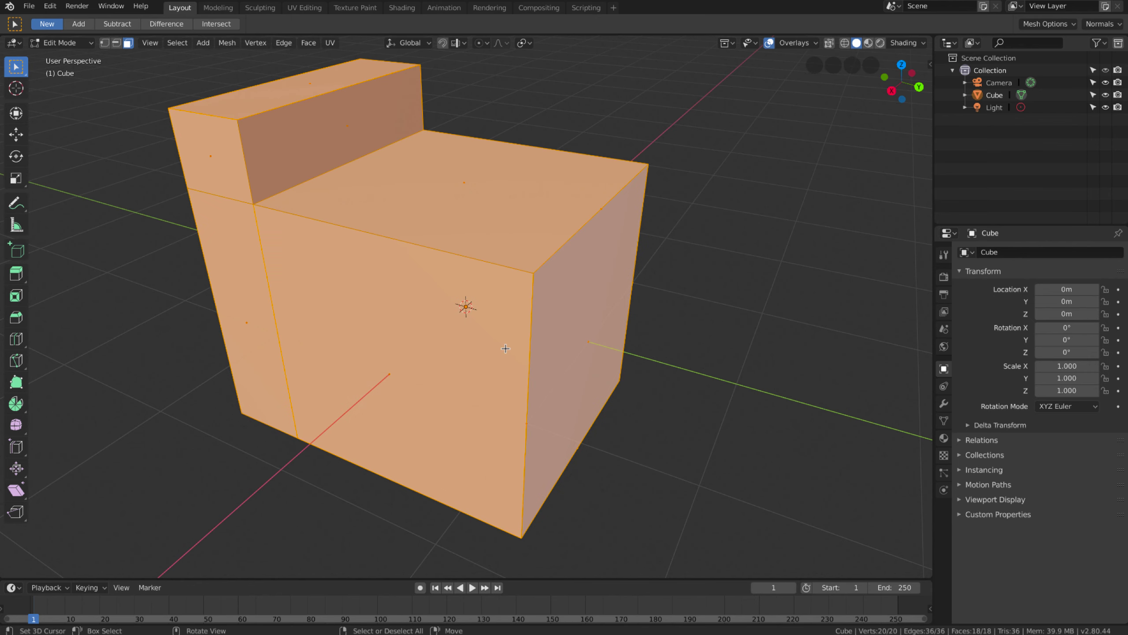
pyautogui.rightClick(505, 349)
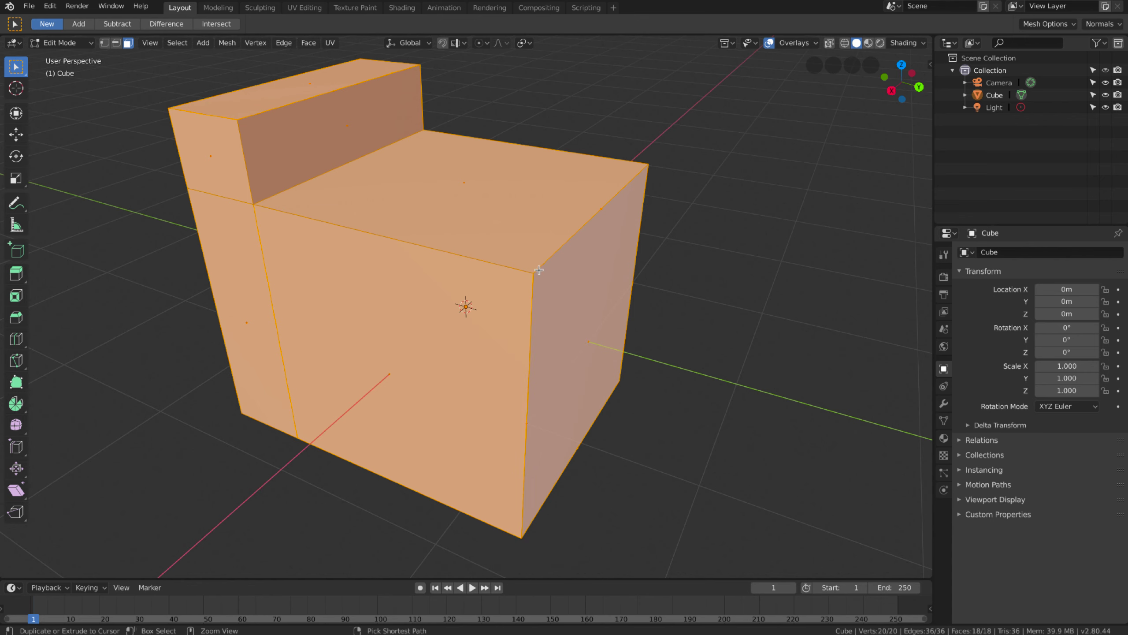
pyautogui.hotkey('ctrl', 'Tab')
pyautogui.click(506, 242)
pyautogui.scroll(-2, 517, 276)
pyautogui.scroll(-1, 566, 282)
pyautogui.scroll(3, 566, 281)
pyautogui.scroll(-3, 566, 281)
pyautogui.rightClick(567, 282)
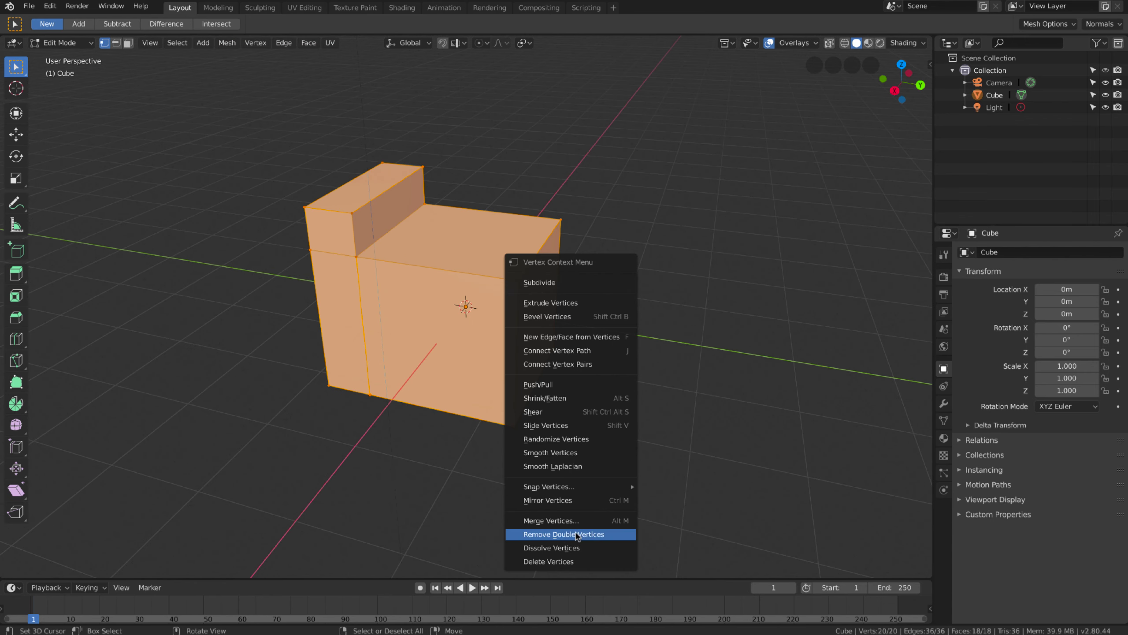
pyautogui.click(552, 534)
# Toggle face and vertex select, then open the Remove Double Vertices and Merge Vertices context options
pyautogui.hotkey('ctrl', 'Tab')
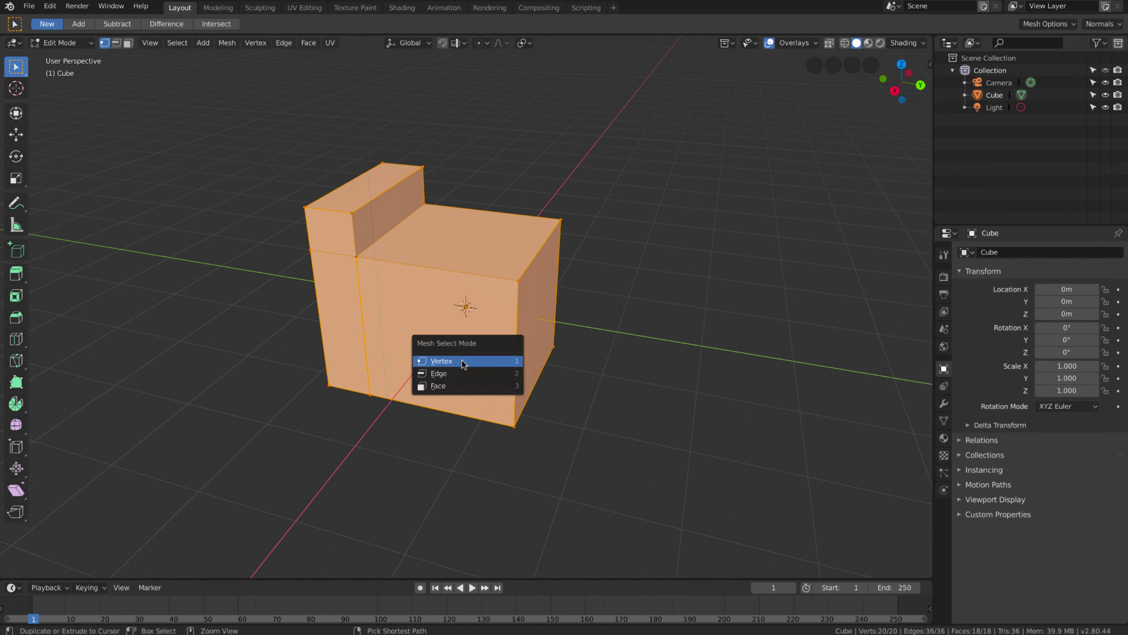
pyautogui.click(454, 385)
pyautogui.hotkey('ctrl', 'Tab')
pyautogui.click(494, 311)
pyautogui.press('w')
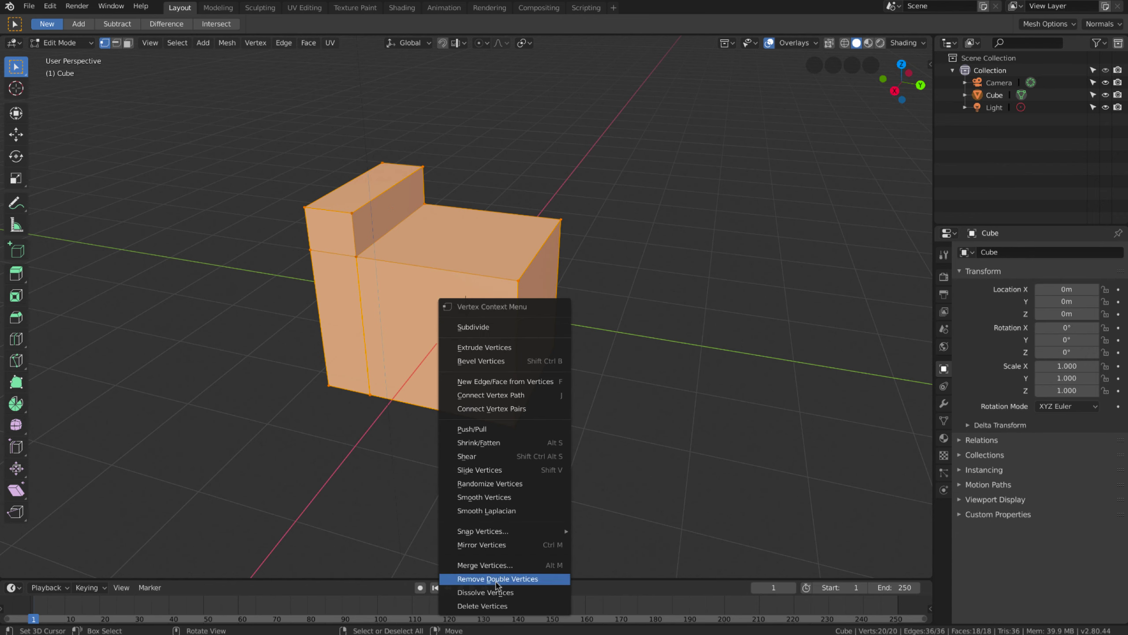
pyautogui.rightClick(488, 571)
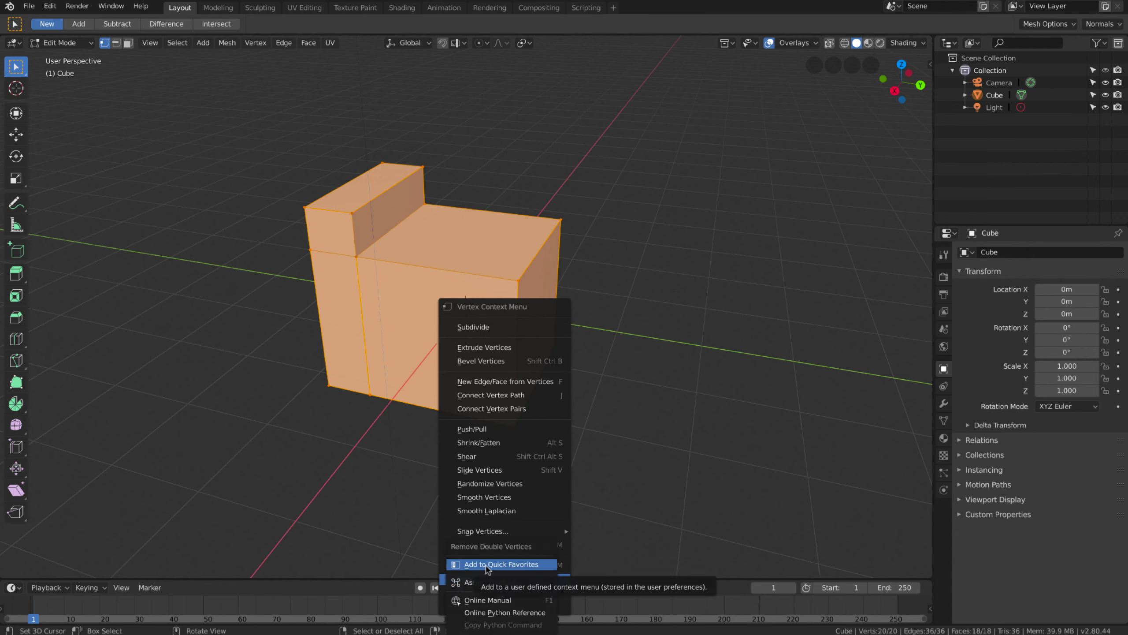
pyautogui.rightClick(498, 570)
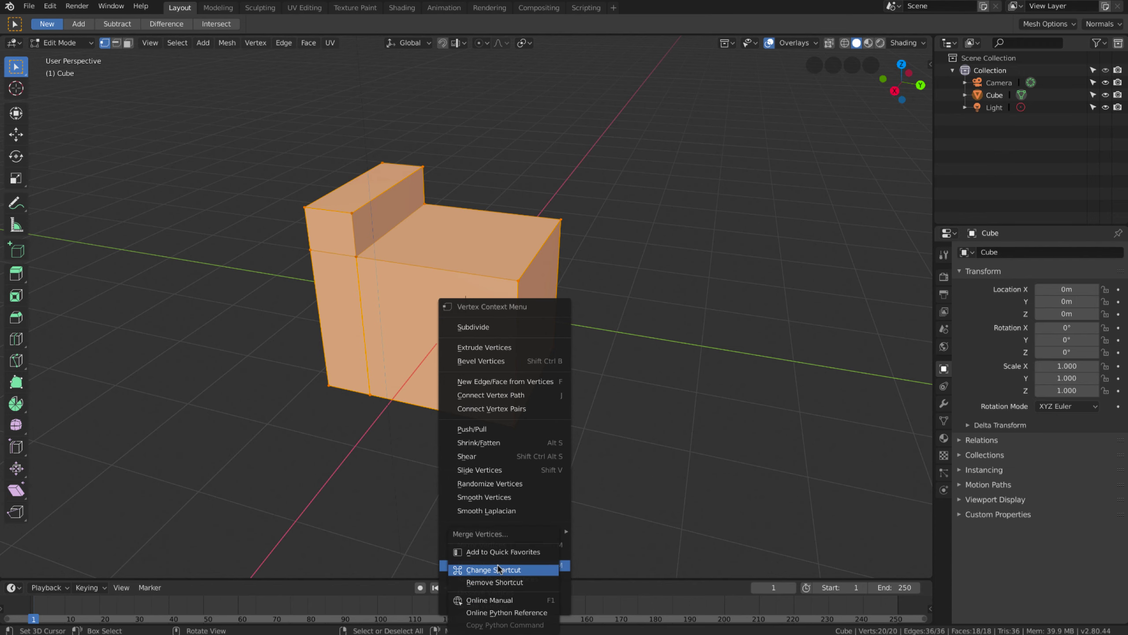
# Add Remove Double Vertices to Quick Favorites and switch to face select from the Ctrl+Tab menu
pyautogui.click(494, 552)
pyautogui.moveTo(494, 552); pyautogui.dragTo(461, 308, button='middle')
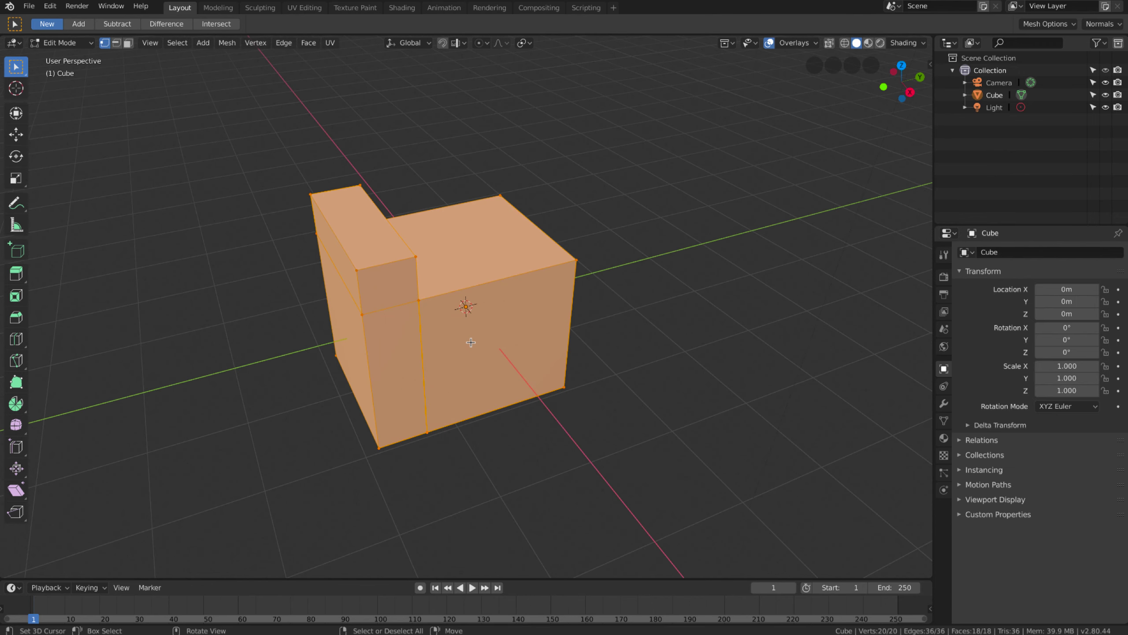
pyautogui.press('q')
pyautogui.moveTo(466, 357); pyautogui.dragTo(621, 353, button='middle')
pyautogui.hotkey('ctrl', 'Tab')
pyautogui.click(587, 375)
# Remove the 4 duplicate vertices from Quick Favorites, leaving 16, and return to Object Mode
pyautogui.moveTo(578, 316)
pyautogui.mouseDown(button='middle')
pyautogui.moveTo(562, 280)
pyautogui.moveTo(616, 293)
pyautogui.moveTo(612, 302)
pyautogui.moveTo(570, 303)
pyautogui.moveTo(600, 301)
pyautogui.moveTo(584, 313)
pyautogui.moveTo(844, 341)
pyautogui.moveTo(562, 239)
pyautogui.moveTo(501, 239)
pyautogui.mouseUp(button='middle')
pyautogui.press('q')
pyautogui.click(561, 318)
pyautogui.hotkey('ctrl', 'Tab')
pyautogui.click(526, 259)
pyautogui.press('Tab')
pyautogui.scroll(-3, 616, 293)
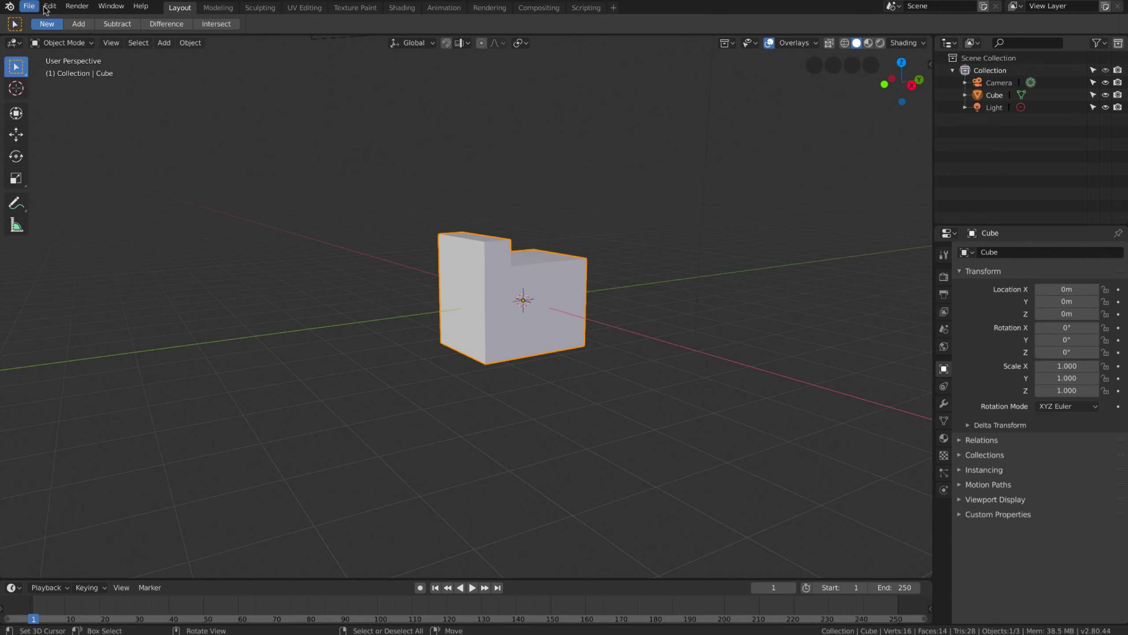
# In Preferences, set the Navigation Orbit Method to Trackball
pyautogui.click(50, 7)
pyautogui.click(79, 154)
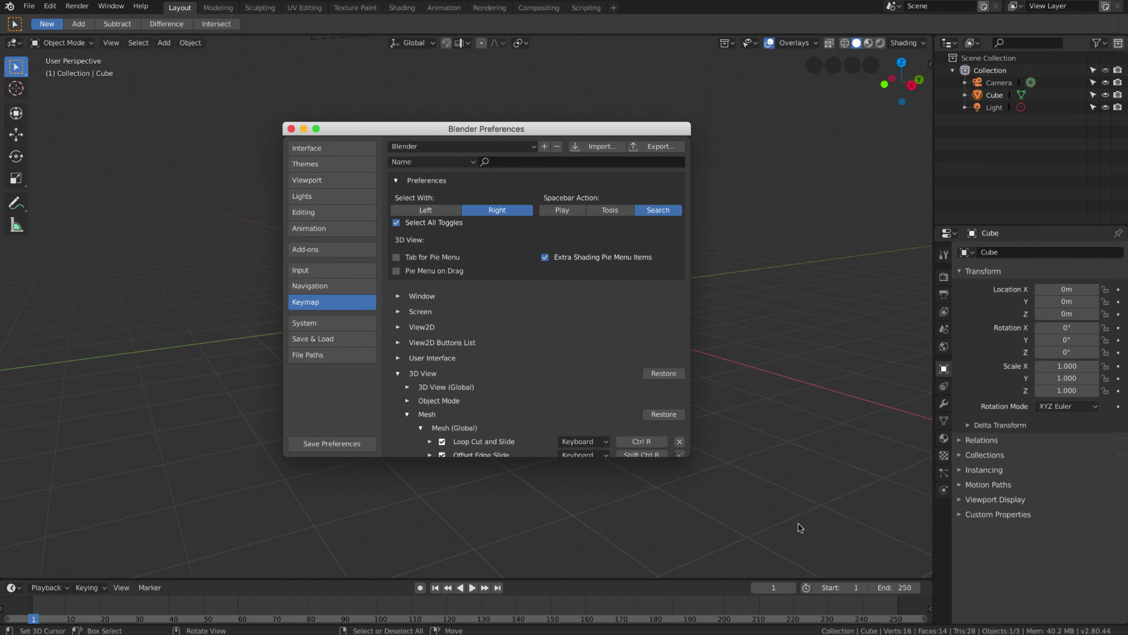
pyautogui.moveTo(698, 461); pyautogui.dragTo(811, 512)
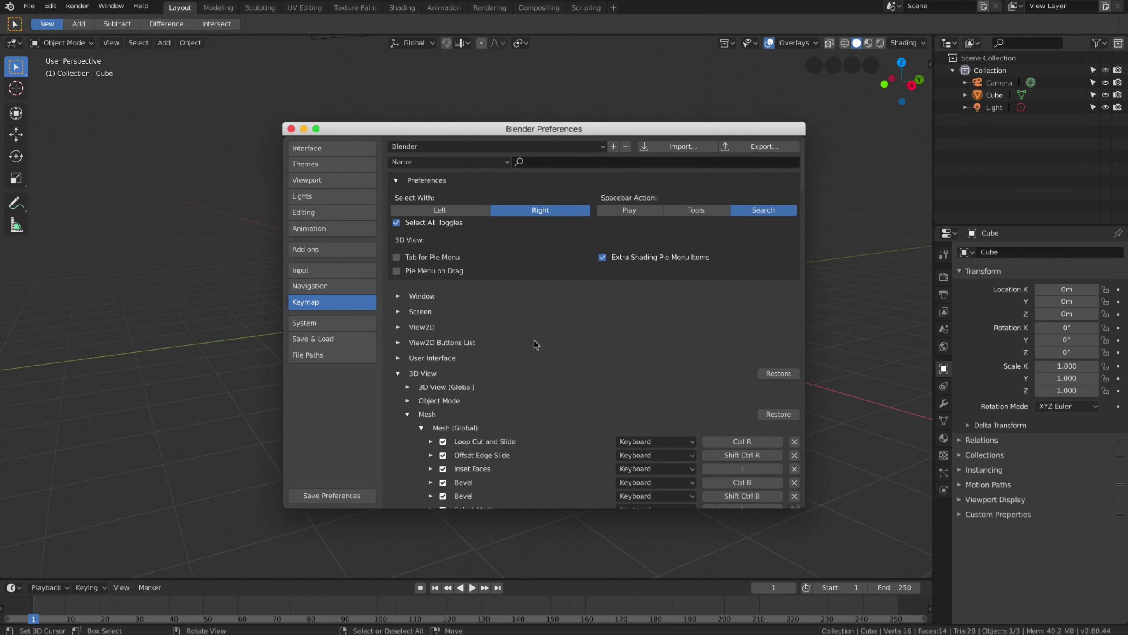
pyautogui.click(323, 148)
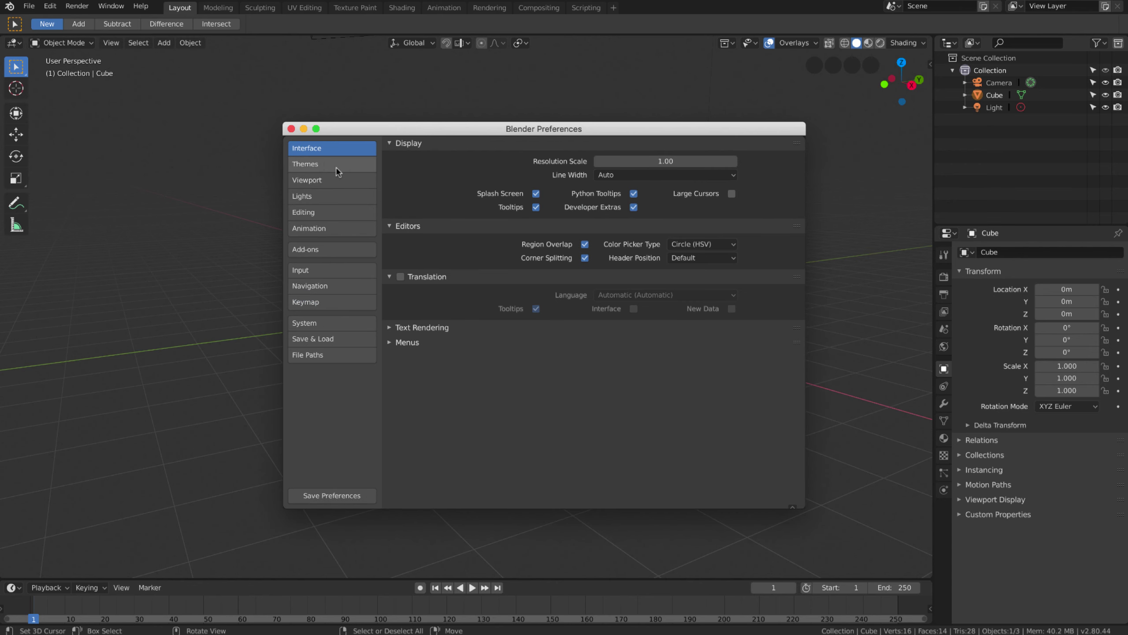
pyautogui.click(309, 164)
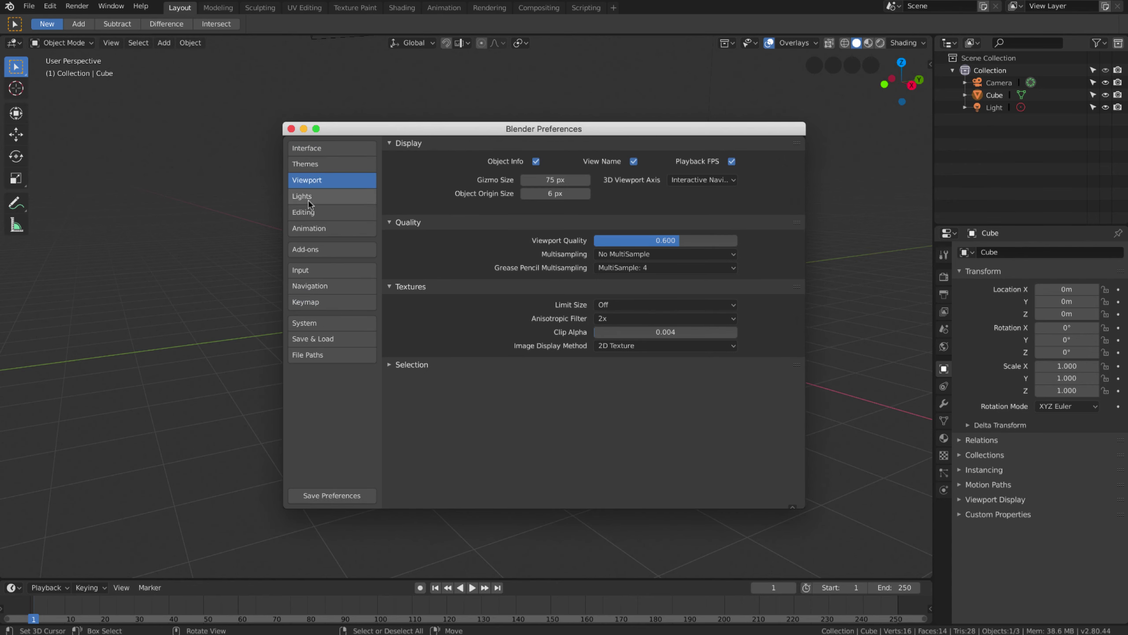
pyautogui.click(309, 195)
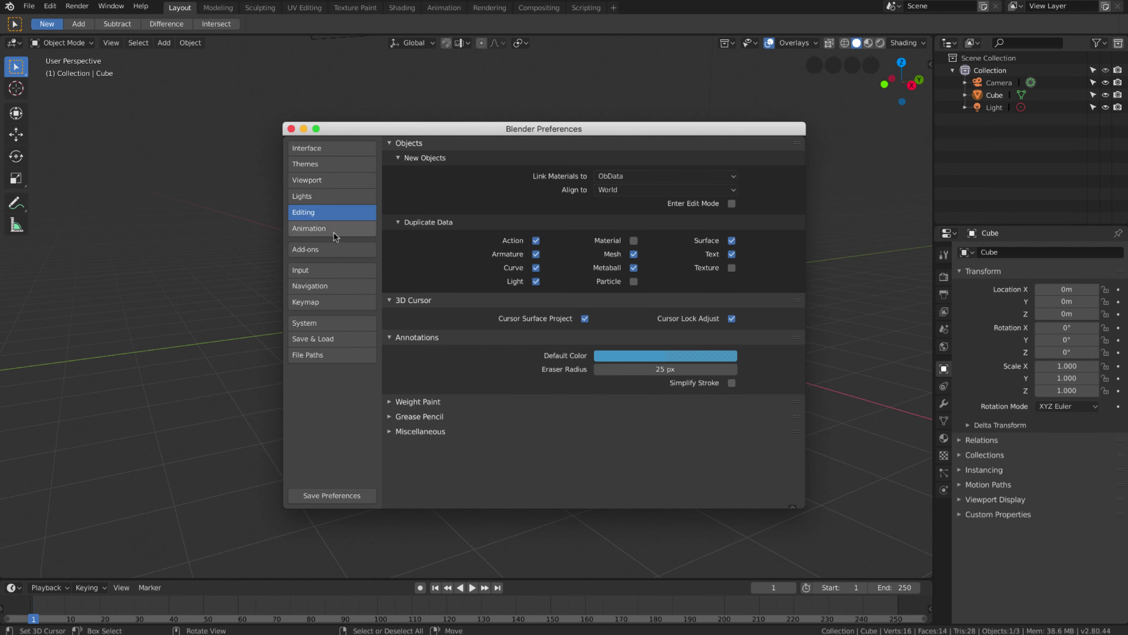
pyautogui.click(334, 231)
pyautogui.click(312, 274)
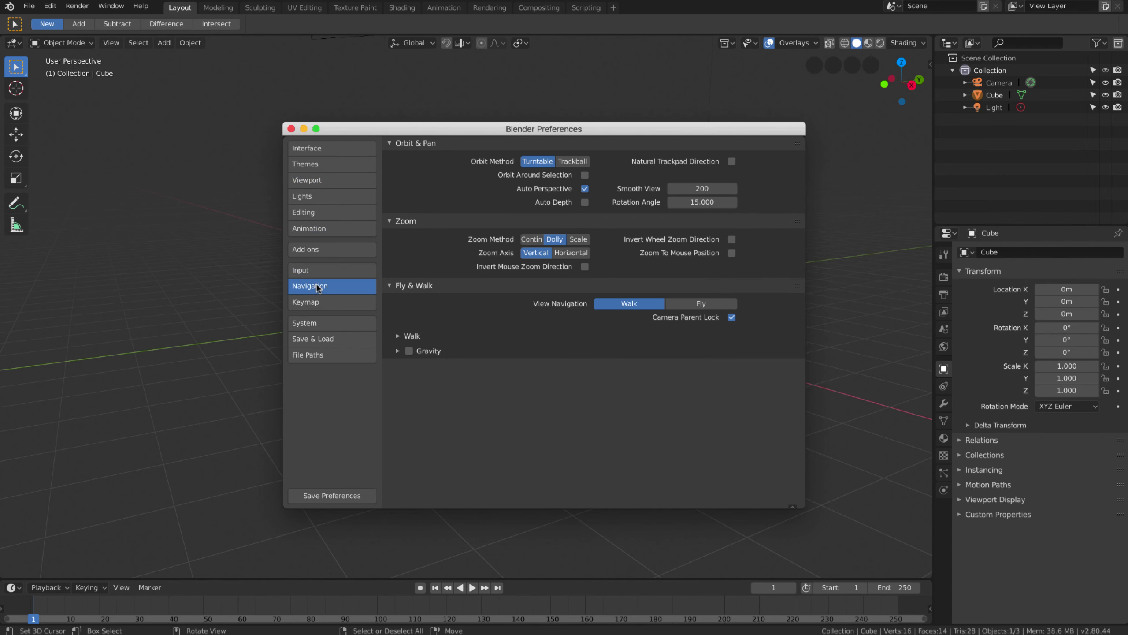
pyautogui.click(579, 165)
# Browse the System, Keymap, File Paths and Interface preferences, ending on Themes
pyautogui.moveTo(579, 132); pyautogui.dragTo(551, 148)
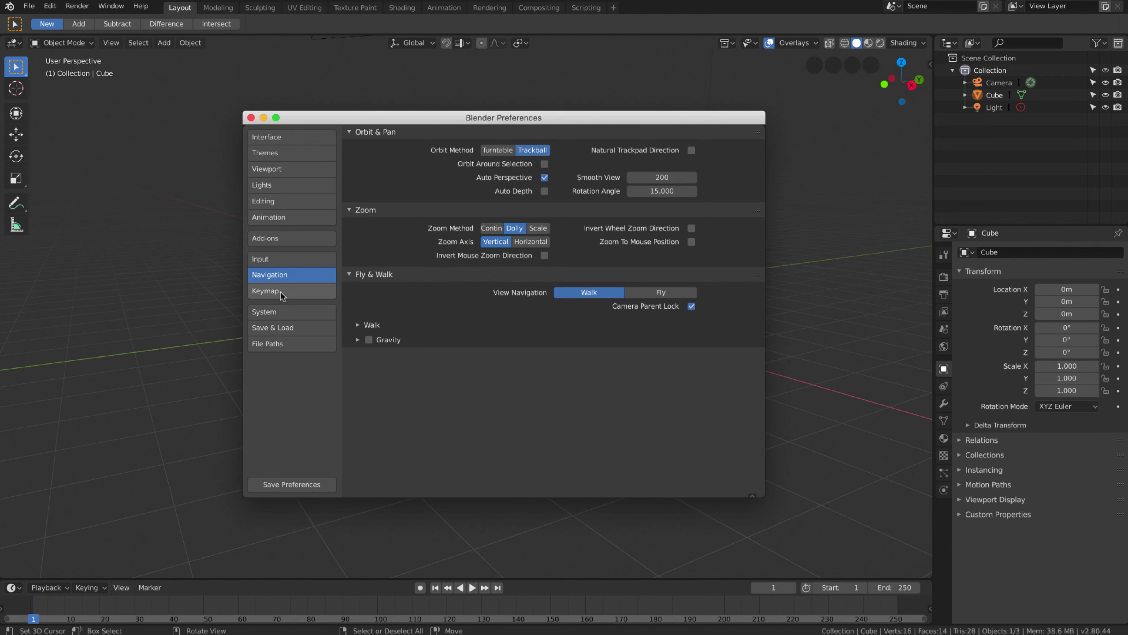
pyautogui.click(281, 316)
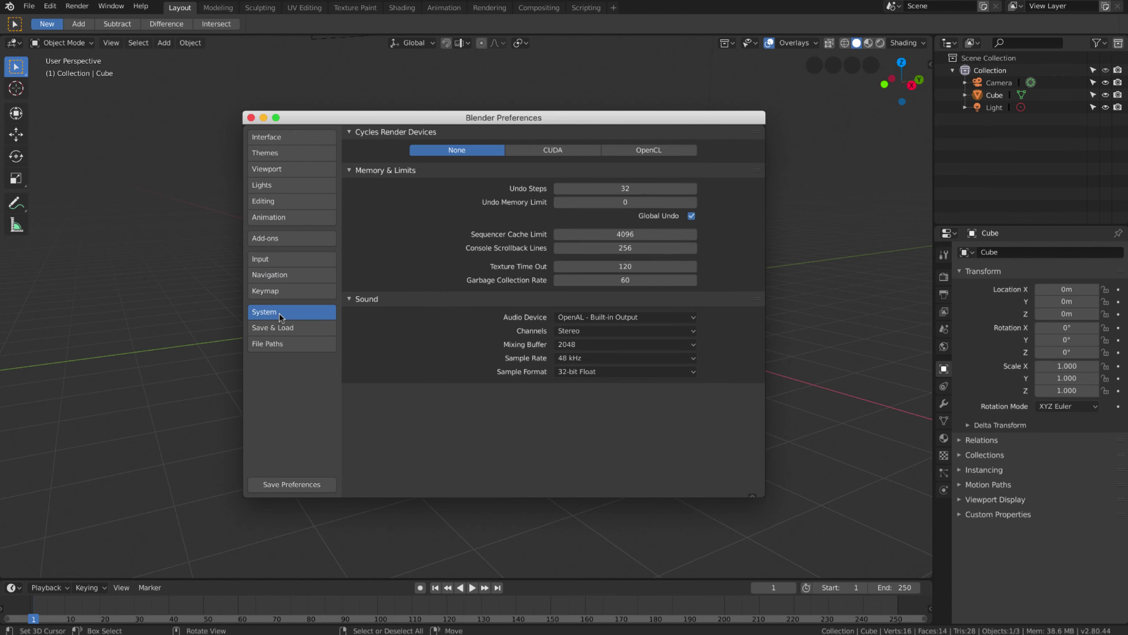
pyautogui.click(287, 296)
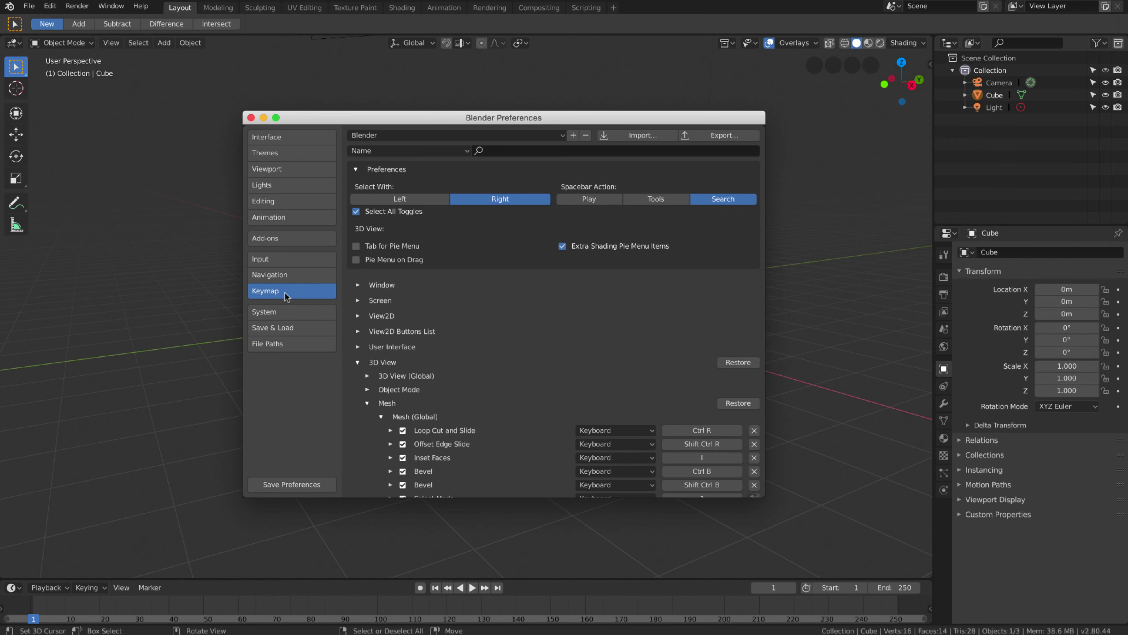
pyautogui.click(280, 345)
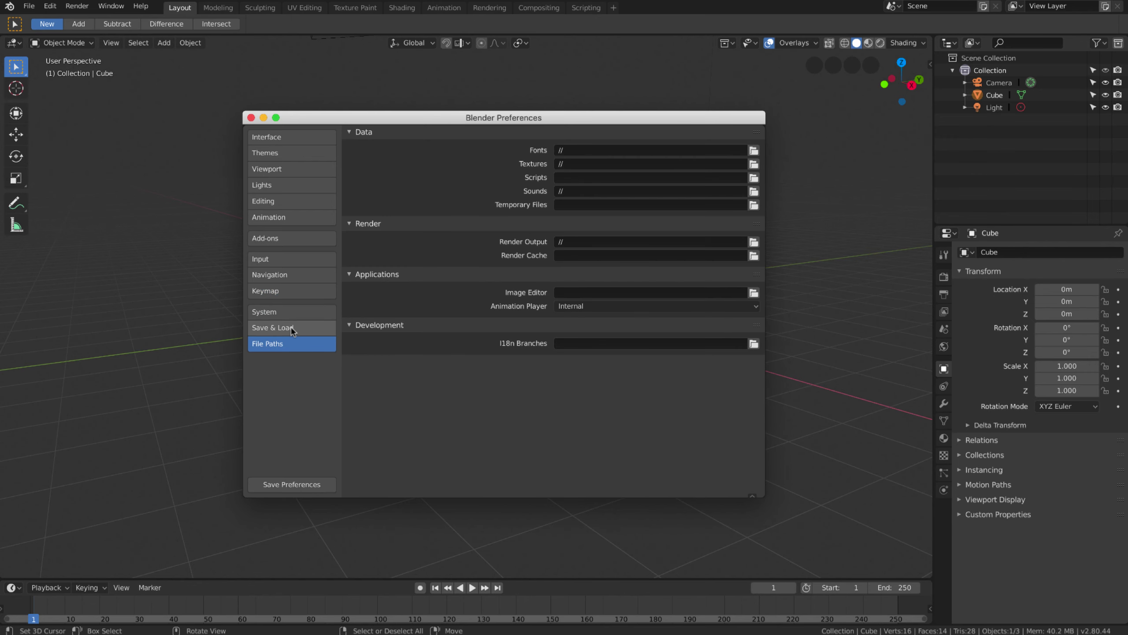
pyautogui.click(286, 139)
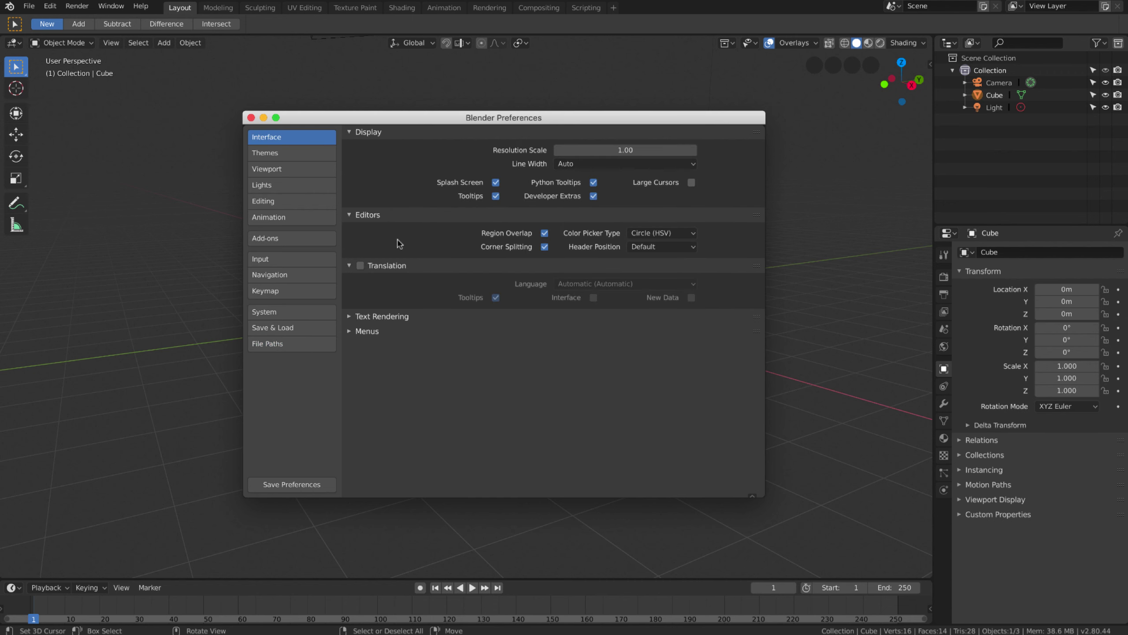
pyautogui.click(295, 153)
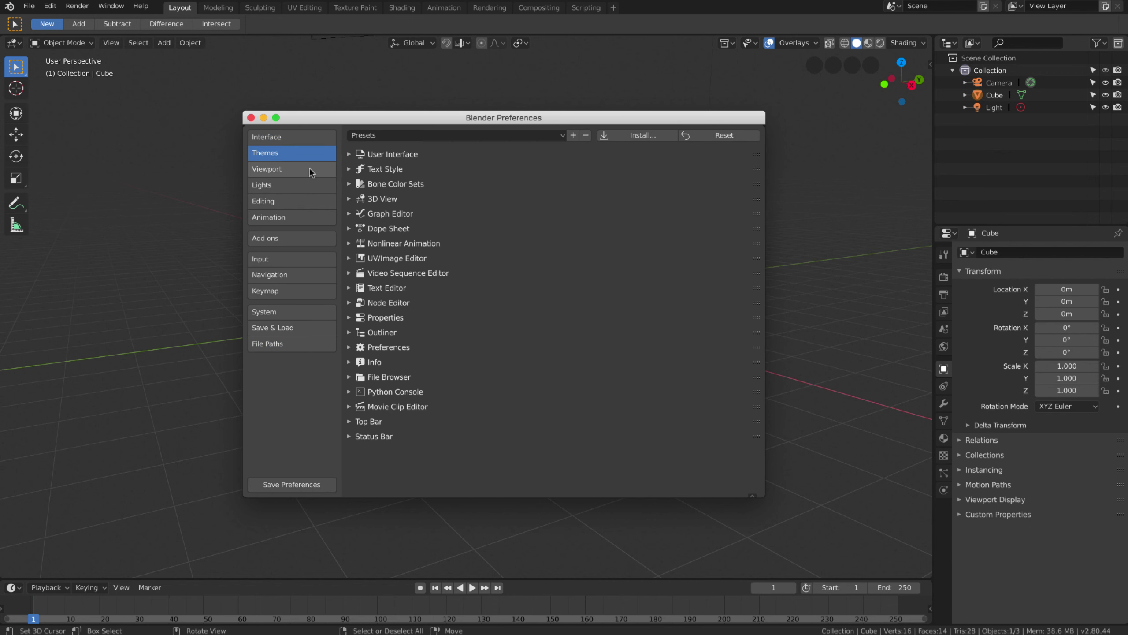